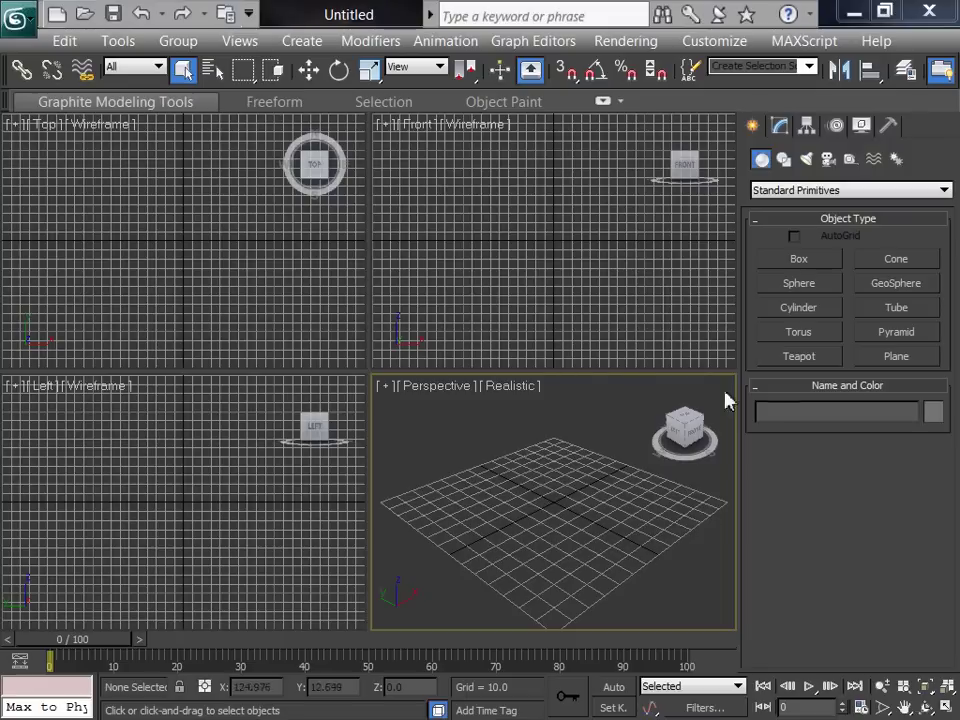
Switch the Create panel to Extended Primitives and maximize the Perspective view with its grid hidden
left_click(840, 192)
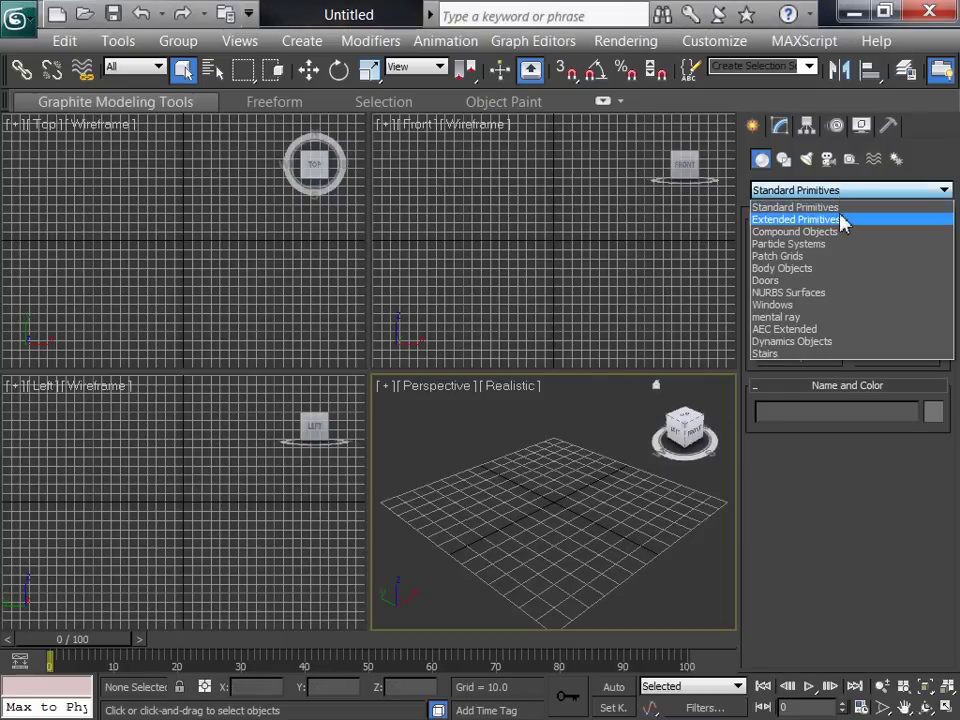
left_click(843, 220)
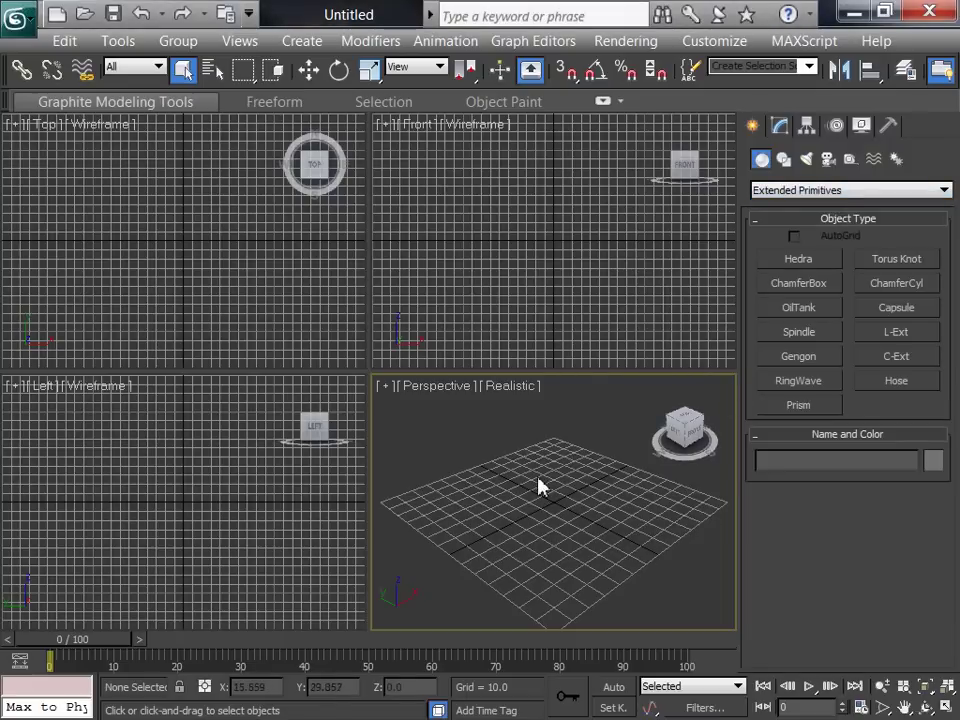
key("alt+w")
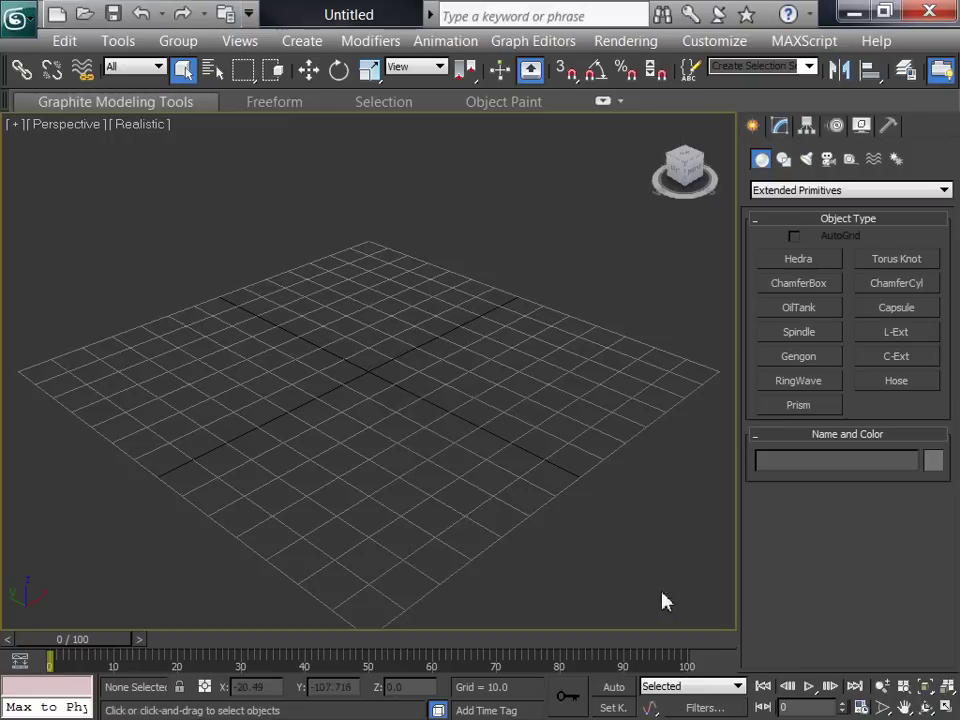
key("g")
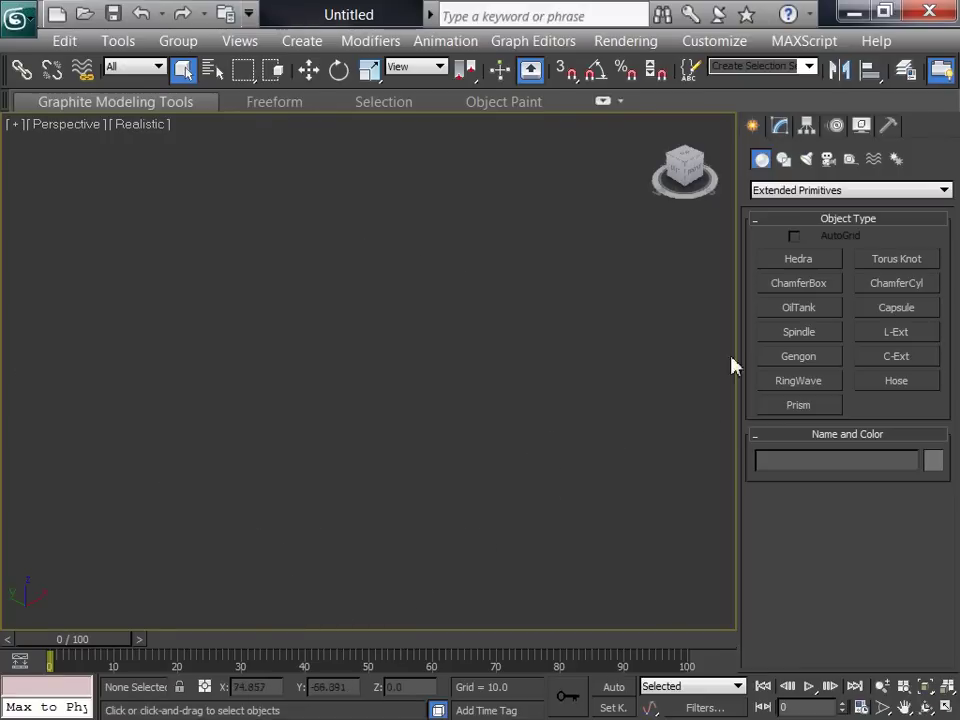
Drag out a thin capsule, Capsule001, with radius 2.175 in the Perspective view
left_click(900, 310)
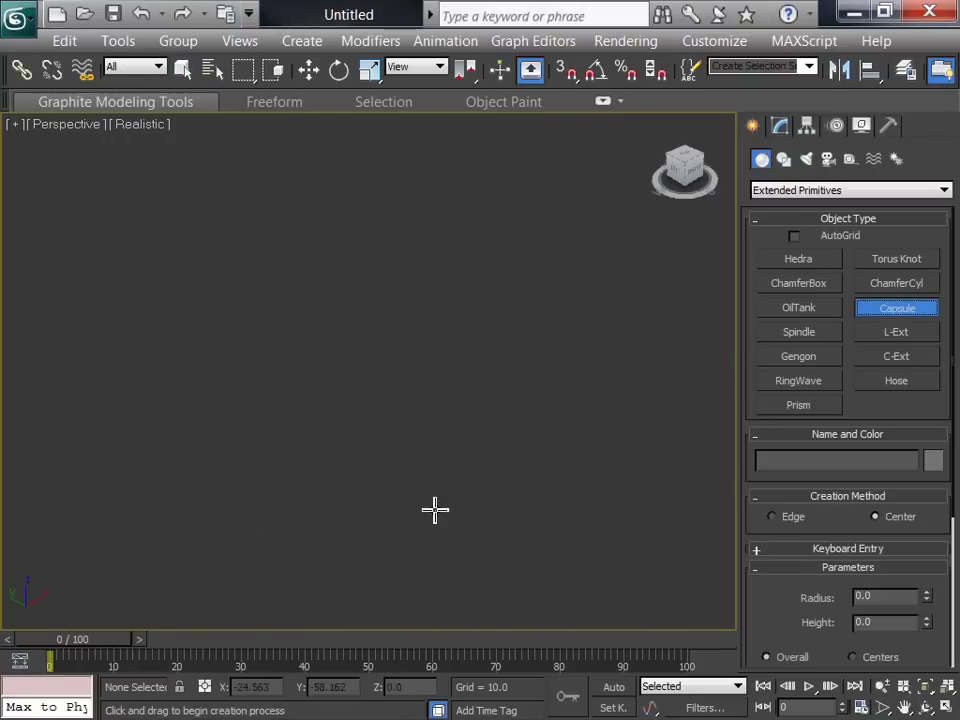
left_click_drag(376, 491, 385, 492)
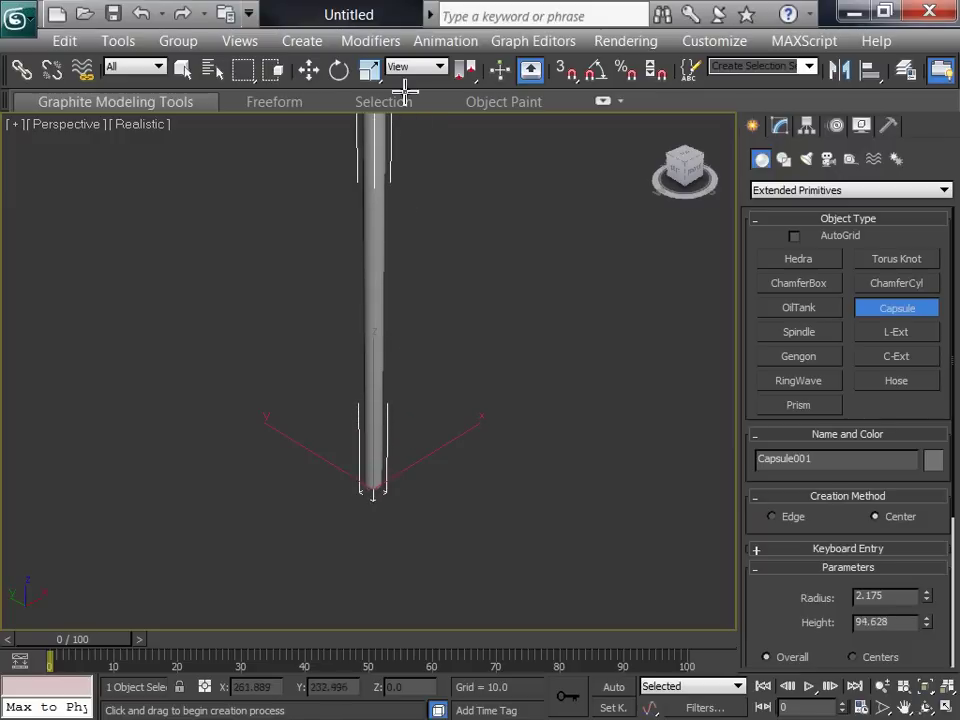
left_click(403, 16)
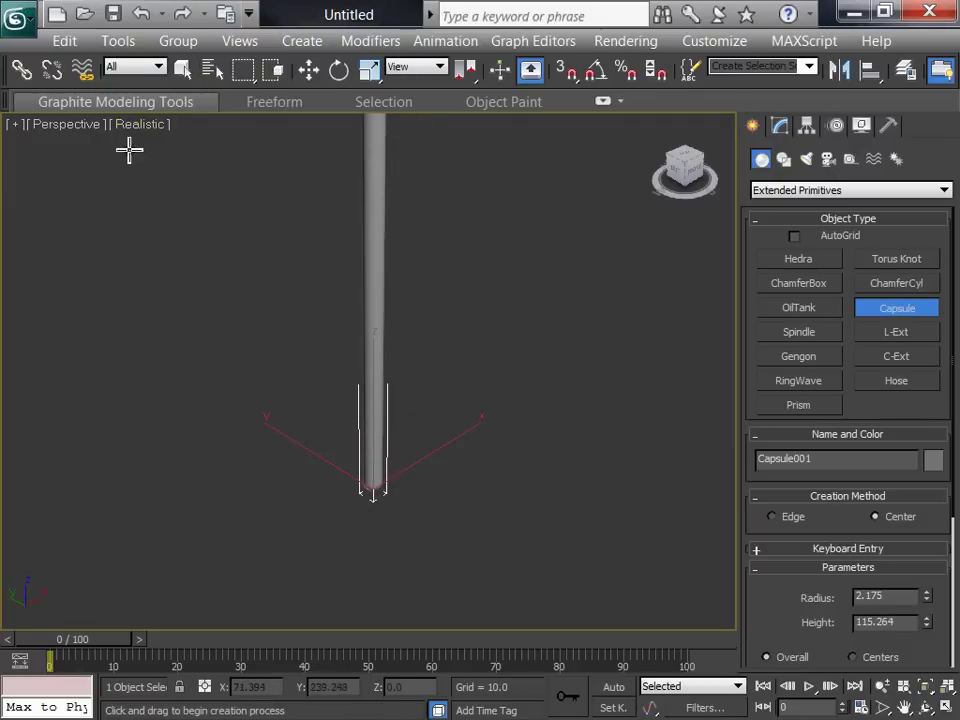
left_click(182, 69)
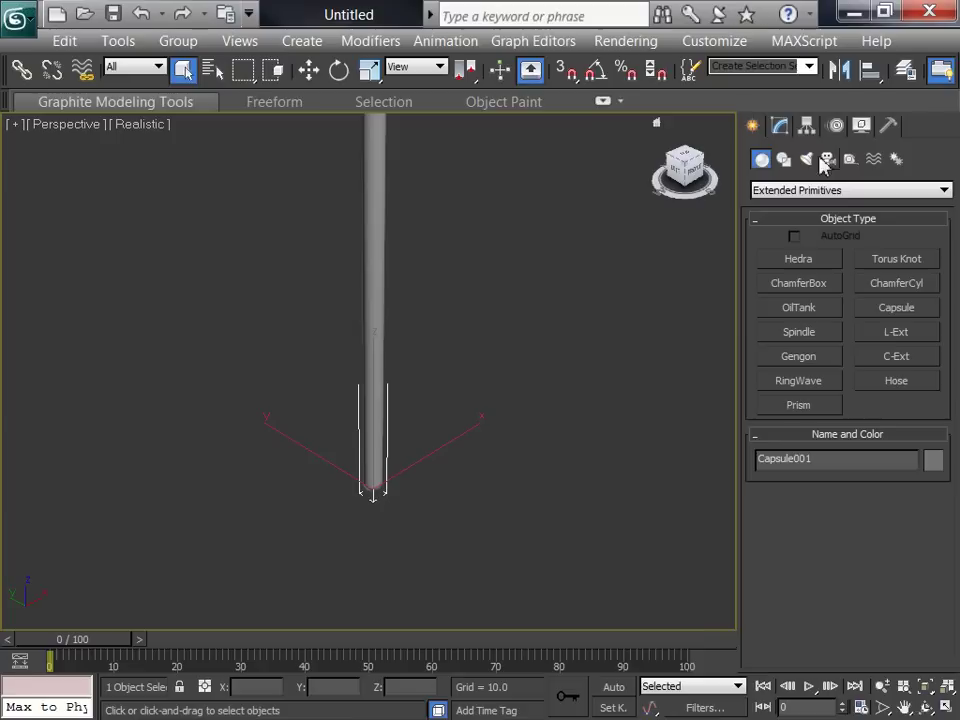
Turn on edged faces and raise the capsule's height to 175.201, framing its full length
left_click(781, 126)
left_click_drag(793, 565, 786, 508)
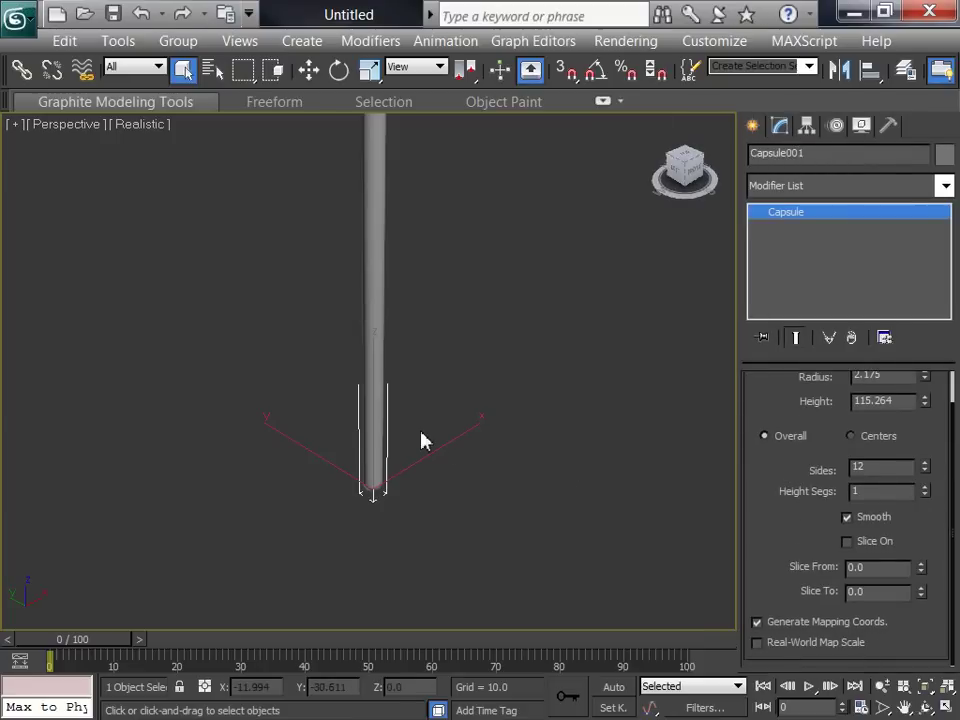
key("F4")
middle_click_drag(444, 371, 468, 422)
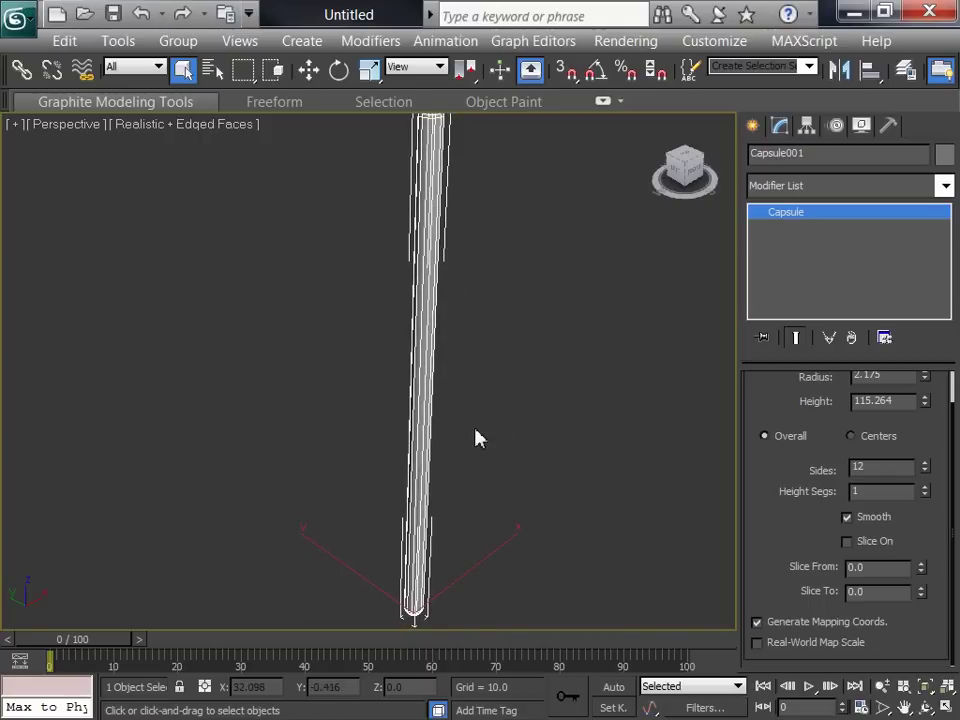
scroll(476, 433, "down", 3)
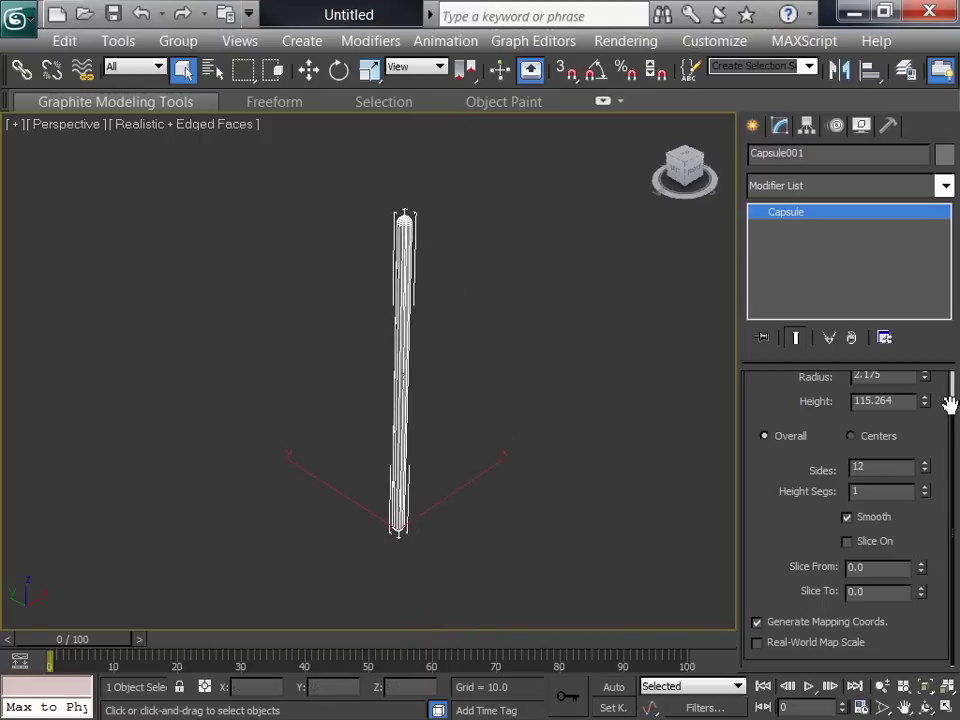
left_click_drag(927, 401, 927, 346)
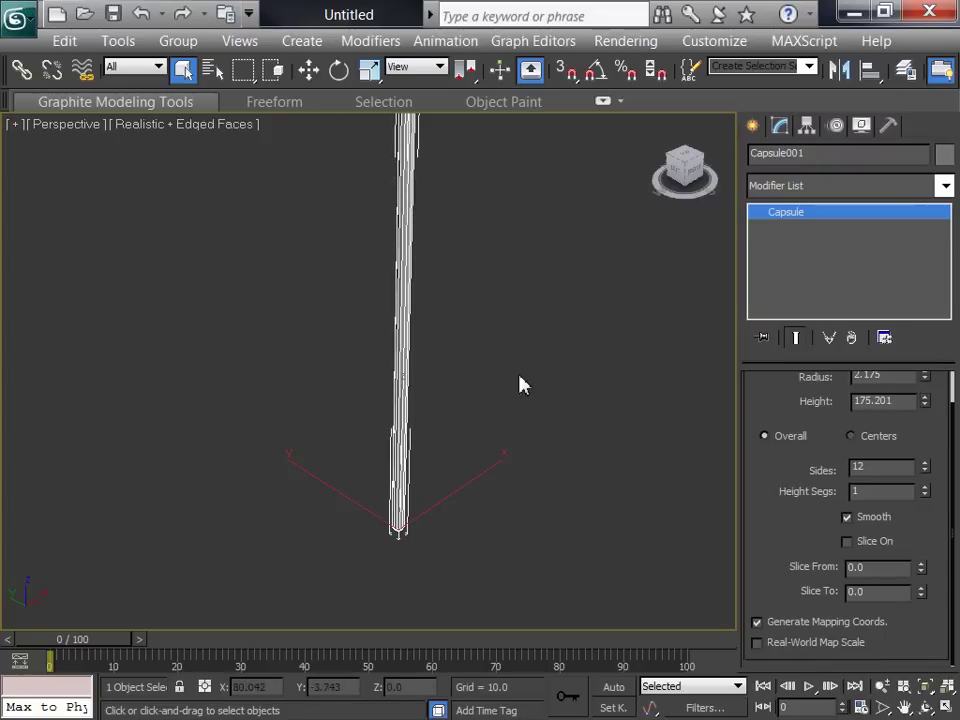
middle_click_drag(510, 379, 508, 368, "alt")
middle_click_drag(469, 518, 457, 563)
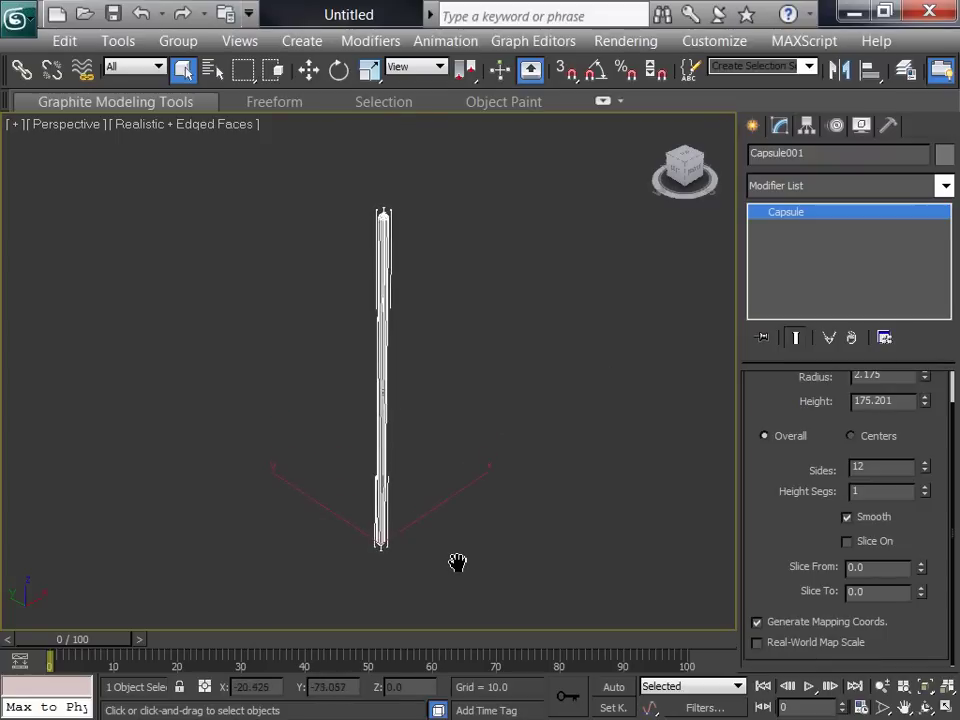
scroll(459, 557, "up", 10)
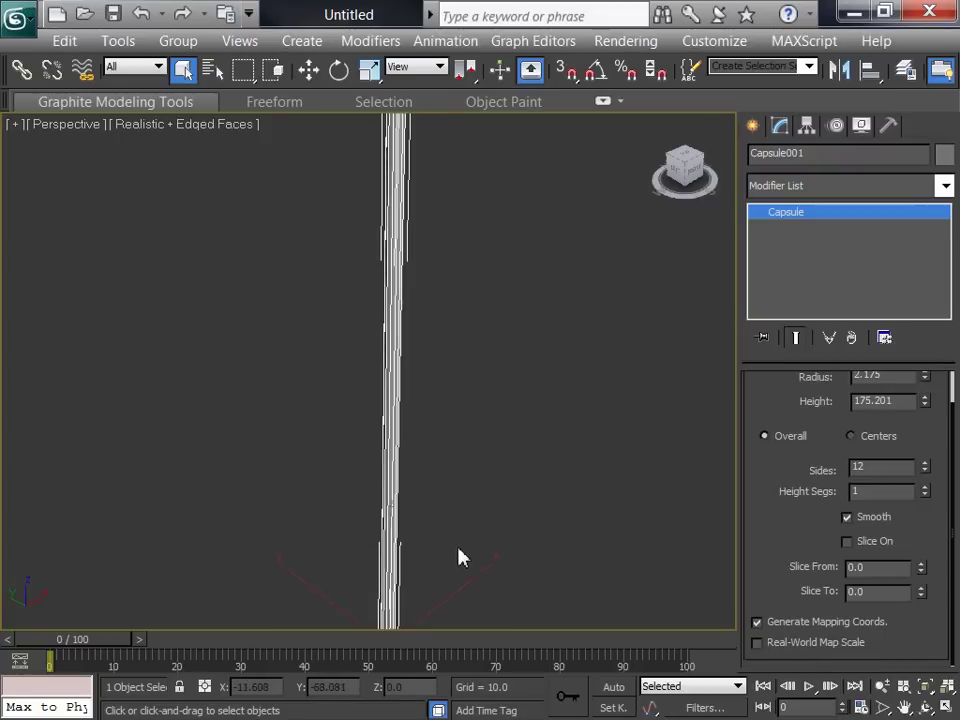
Set the capsule's Height Segs to 48 and frame the whole capsule in the view
scroll(476, 545, "down", 3)
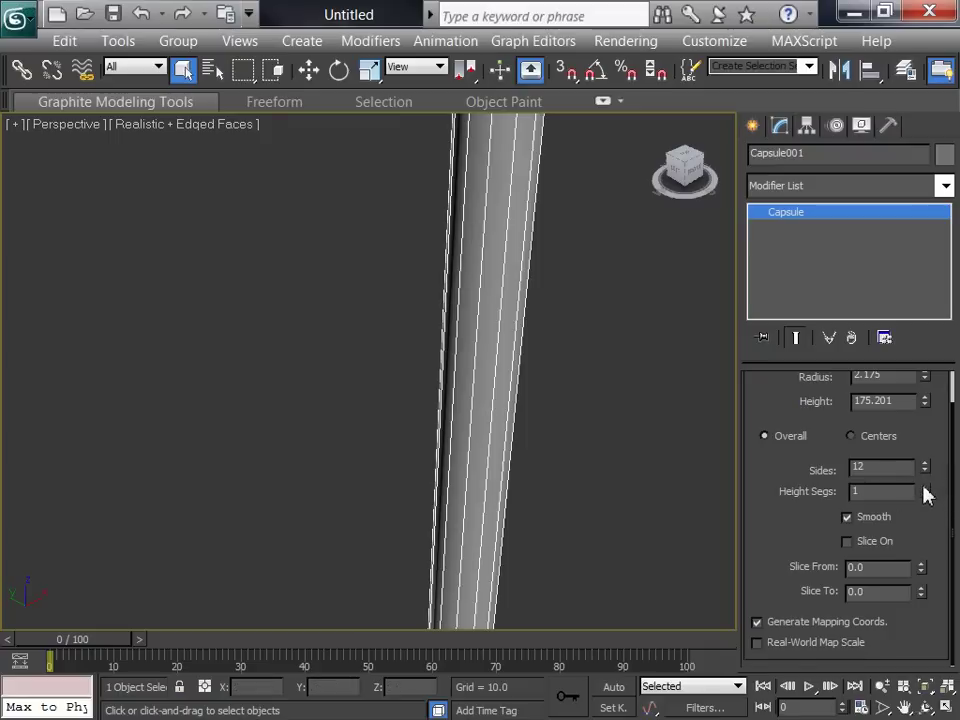
left_click_drag(926, 495, 955, 40)
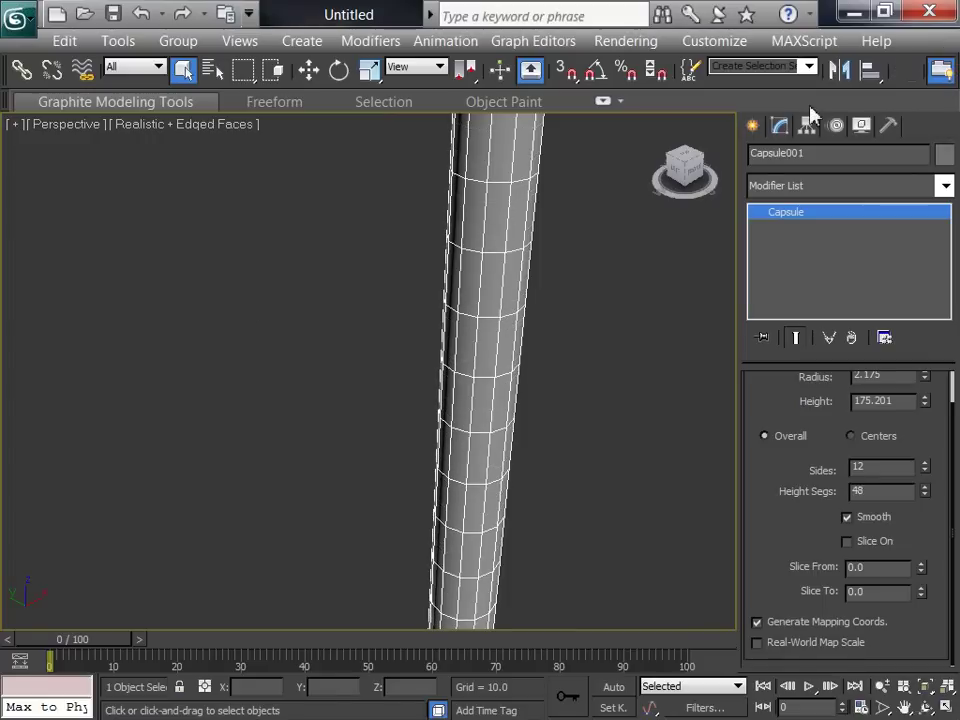
key("z")
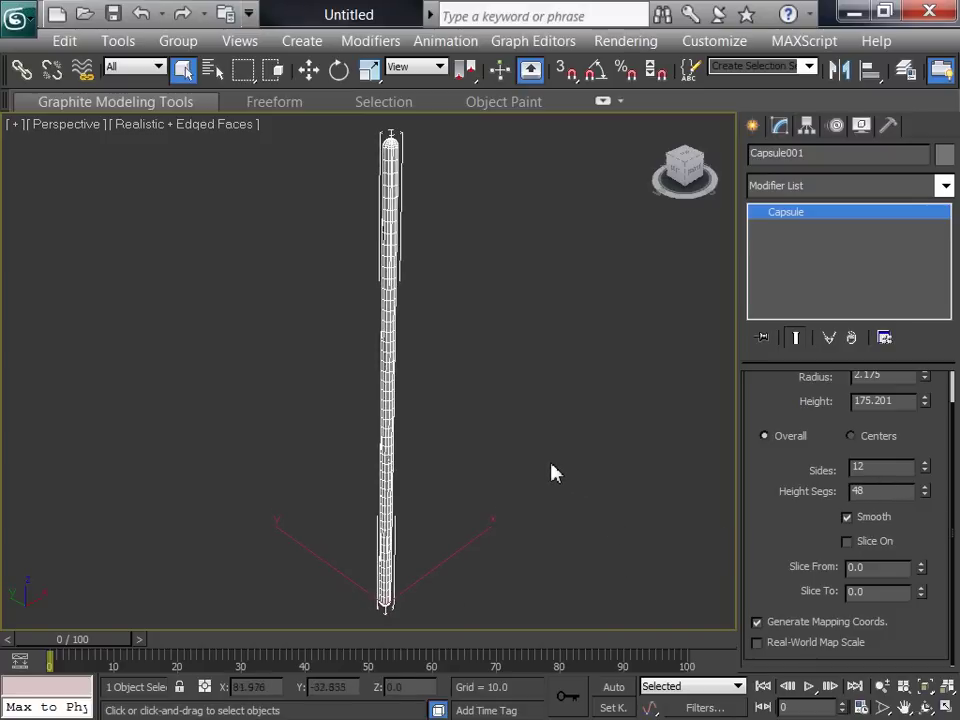
middle_click_drag(476, 330, 512, 330)
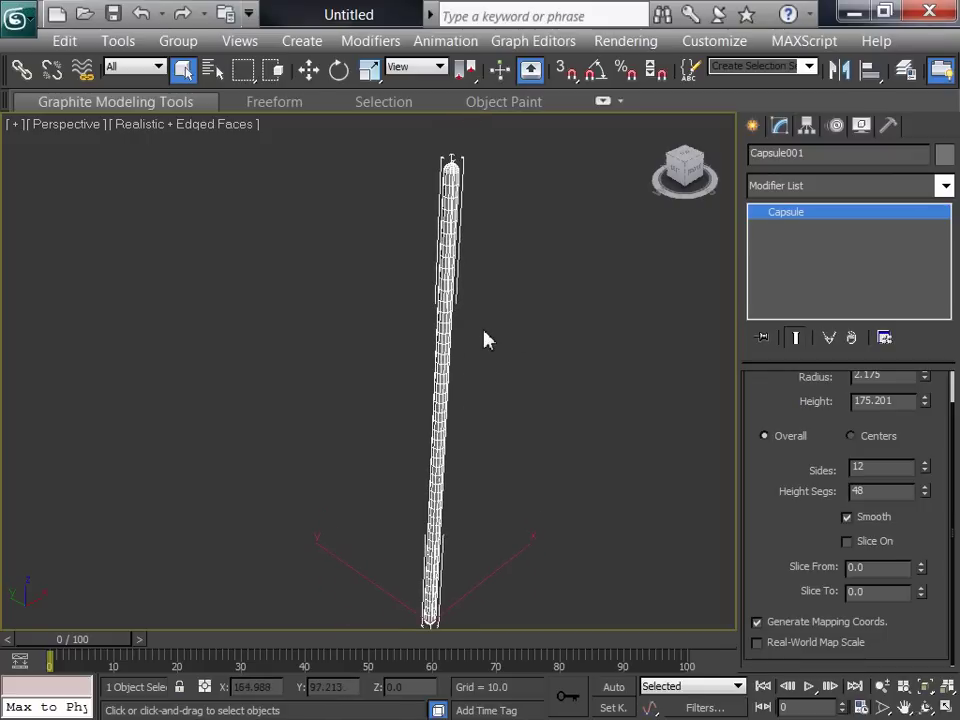
Maximize the gridless Top view centred on the capsule, then lasso-select the capsule
left_click(945, 708)
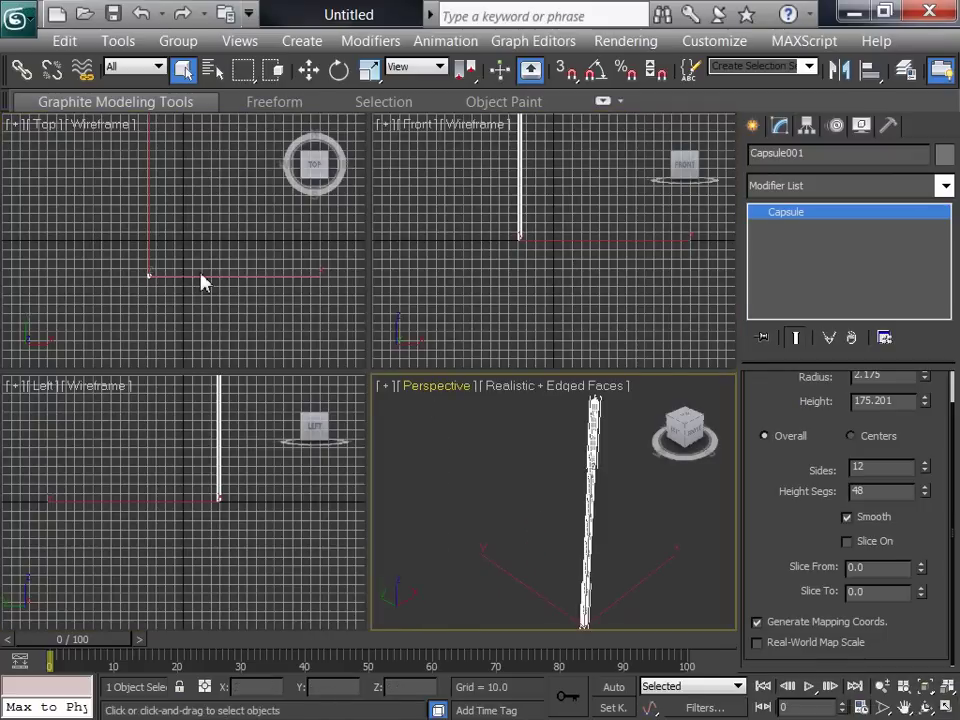
right_click(297, 233)
key("g")
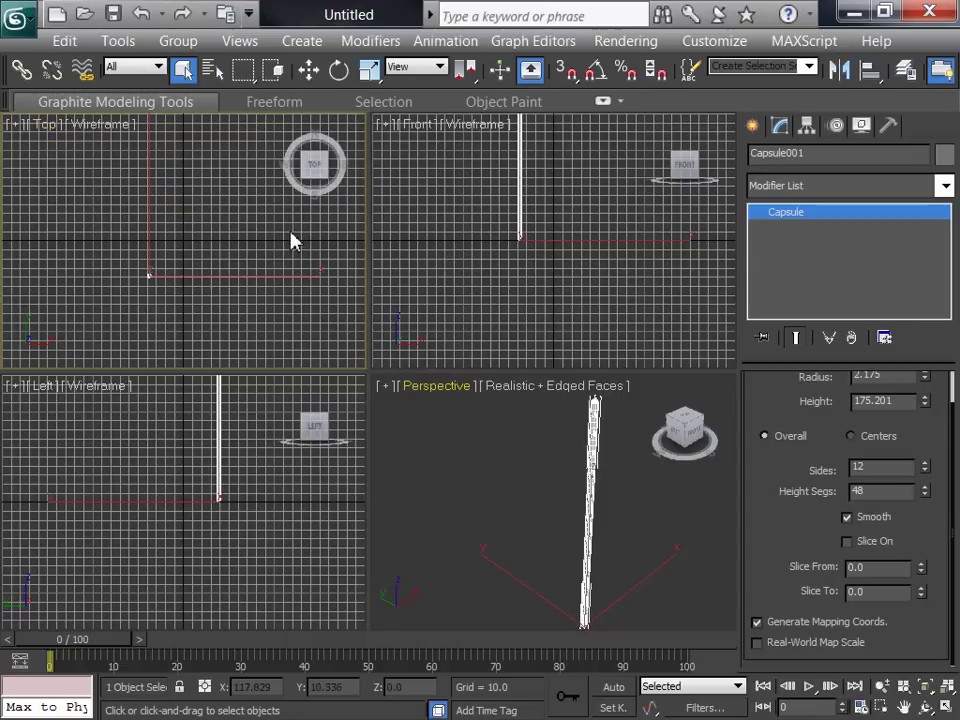
left_click(947, 705)
key("z")
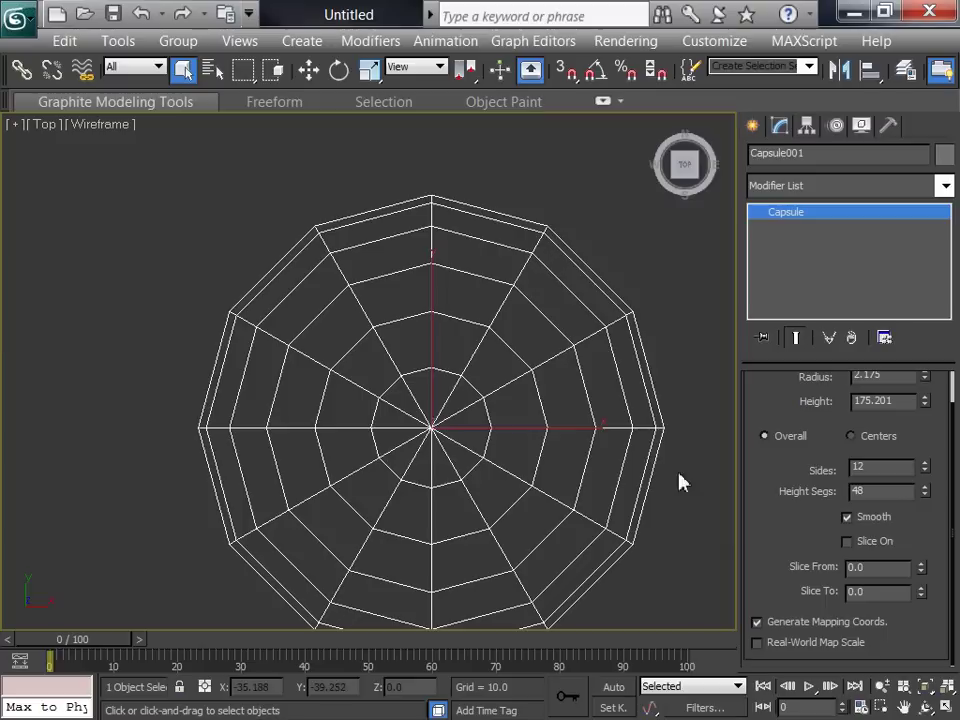
middle_click_drag(697, 543, 666, 488)
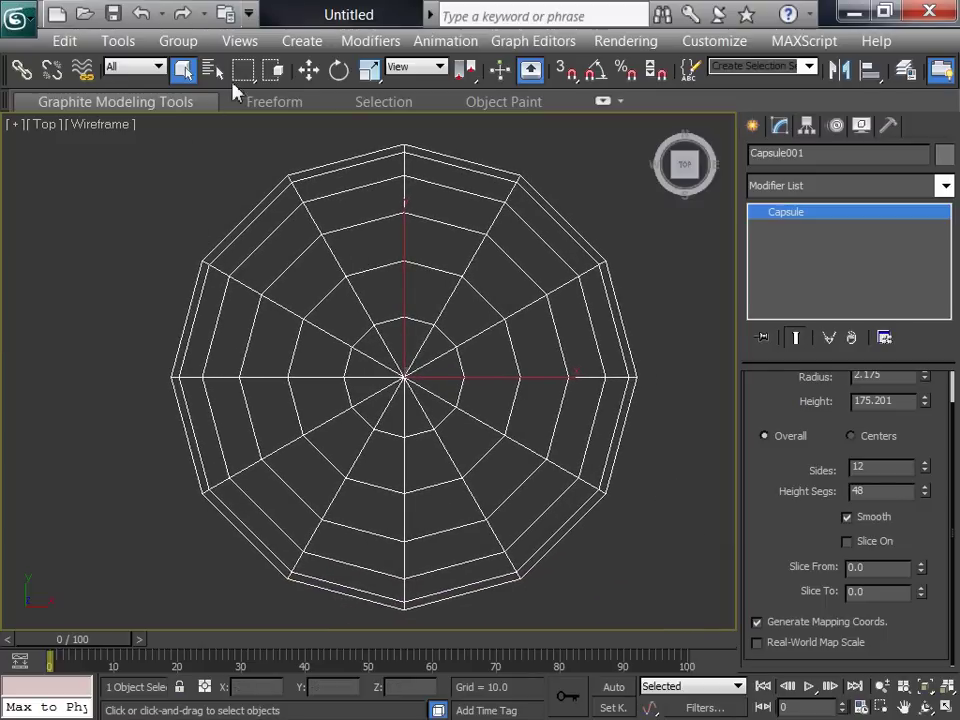
left_click_drag(247, 77, 242, 190)
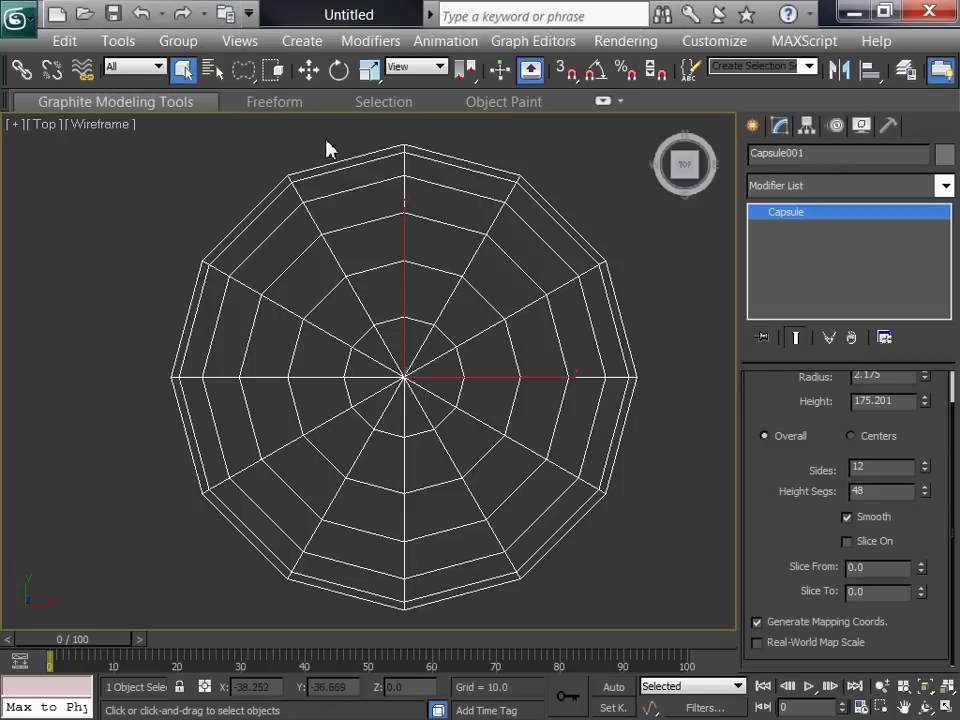
left_click_drag(332, 140, 398, 348)
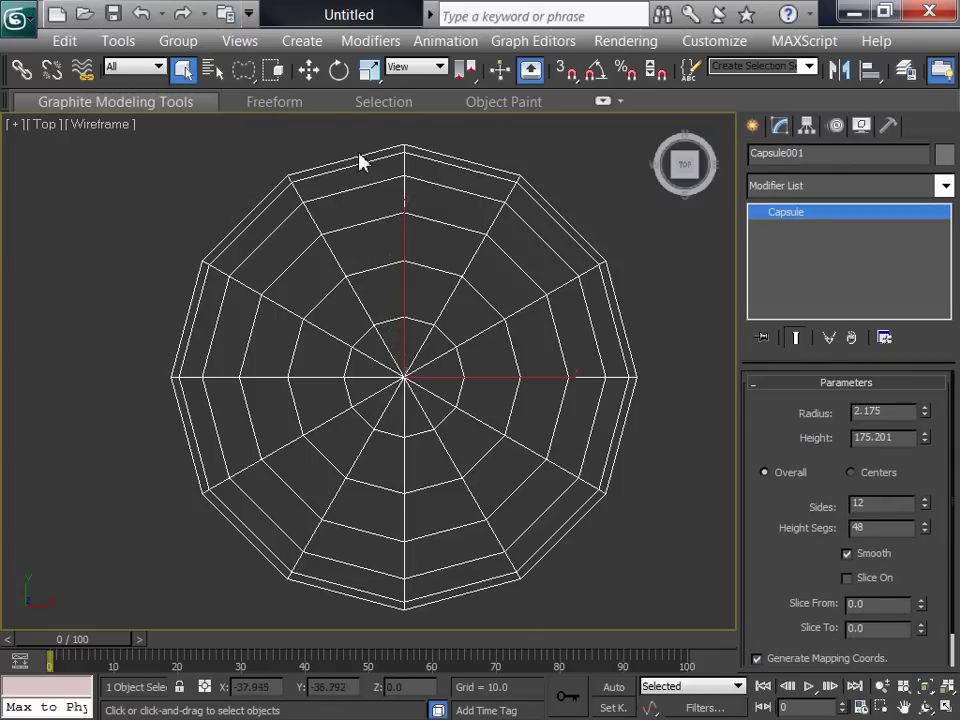
Convert the capsule to an Editable Poly and switch to Polygon sub-object level
right_click(597, 246)
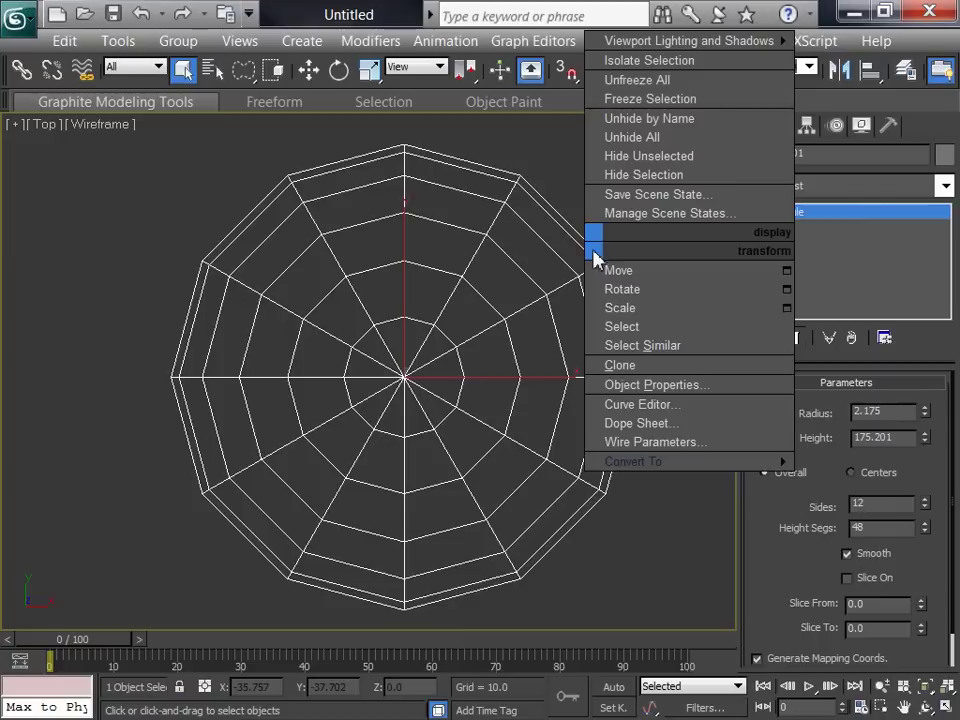
mouse_move(617, 463)
left_click(546, 478)
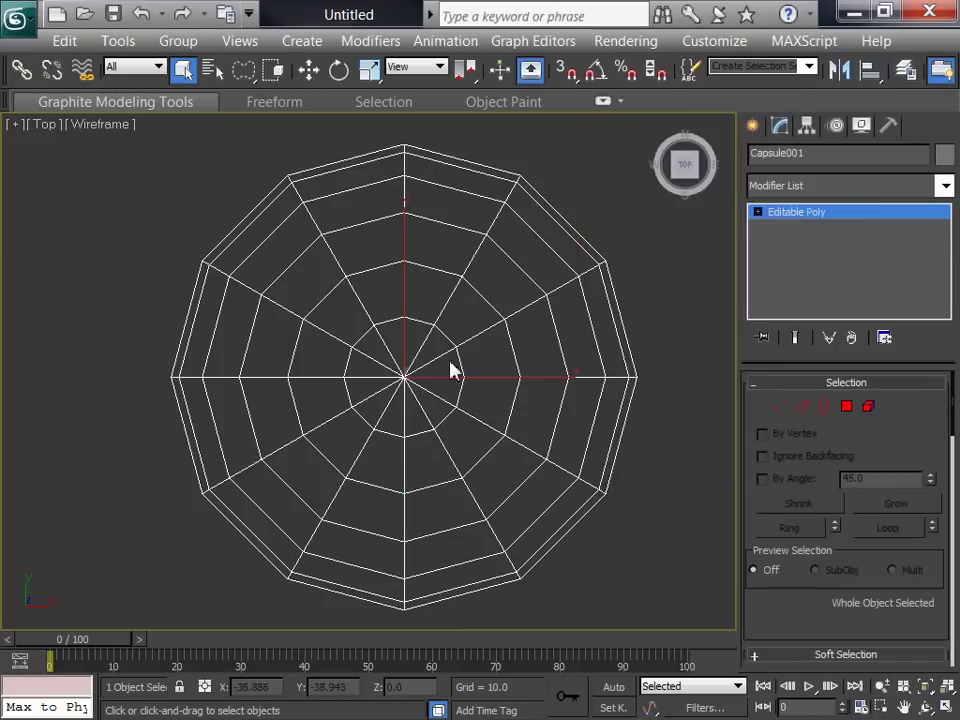
left_click(758, 212)
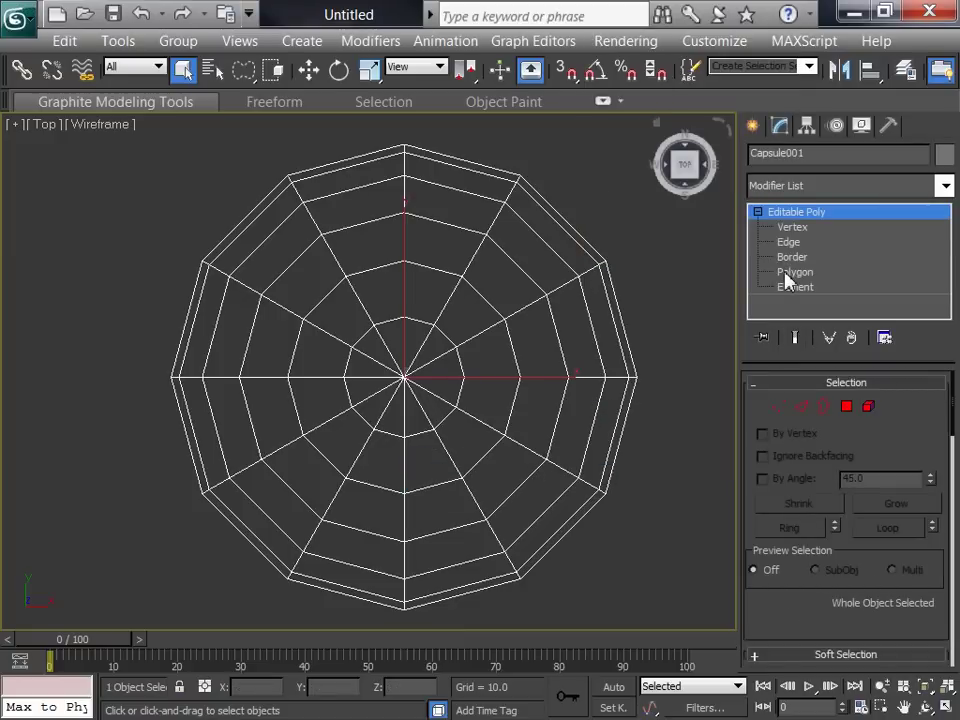
left_click(790, 272)
Lasso-select six alternating wedges of polygons in the Top view, 360 polygons total
mouse_move(229, 182)
left_mouse_down()
mouse_move(304, 284)
mouse_move(372, 352)
left_mouse_up()
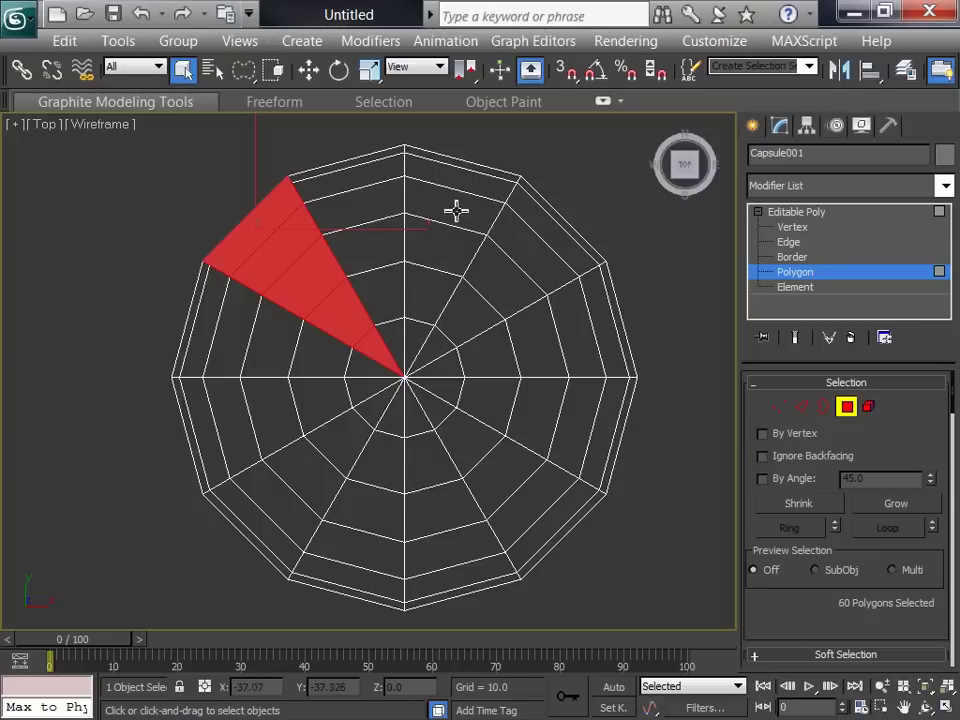
left_click_drag(457, 255, 420, 340, "ctrl")
mouse_move(532, 355)
left_mouse_down("ctrl")
mouse_move(456, 373)
mouse_move(462, 380)
left_mouse_up("ctrl")
mouse_move(592, 560)
left_mouse_down("ctrl")
mouse_move(502, 506)
mouse_move(420, 392)
left_mouse_up("ctrl")
mouse_move(315, 602)
left_mouse_down("ctrl")
mouse_move(367, 549)
mouse_move(404, 382)
left_mouse_up("ctrl")
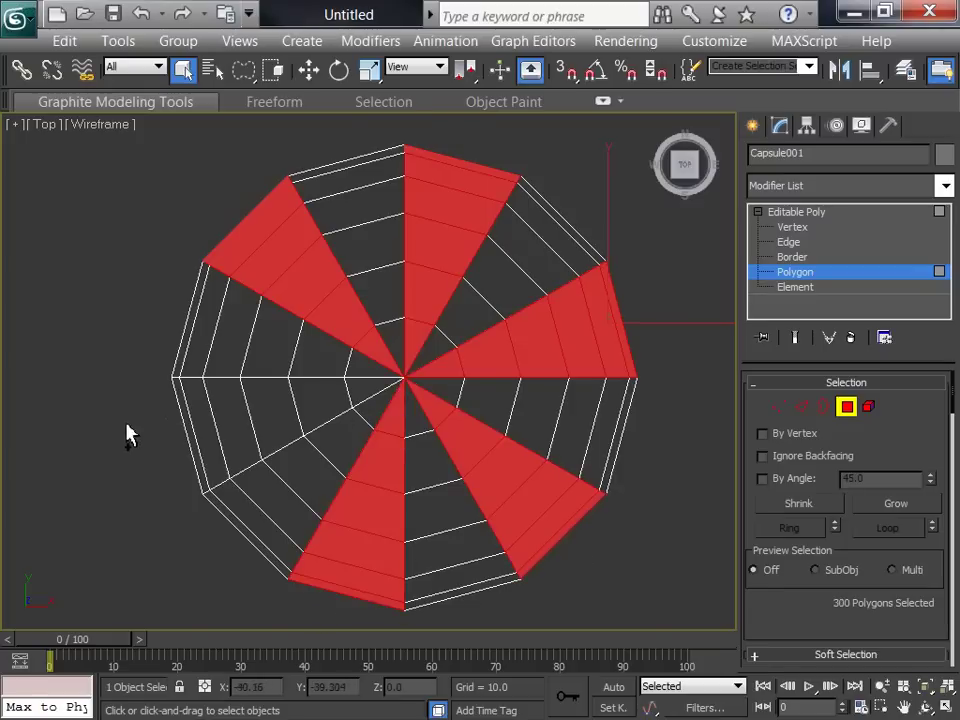
mouse_move(283, 432)
left_mouse_down("ctrl")
mouse_move(360, 396)
mouse_move(386, 373)
left_mouse_up("ctrl")
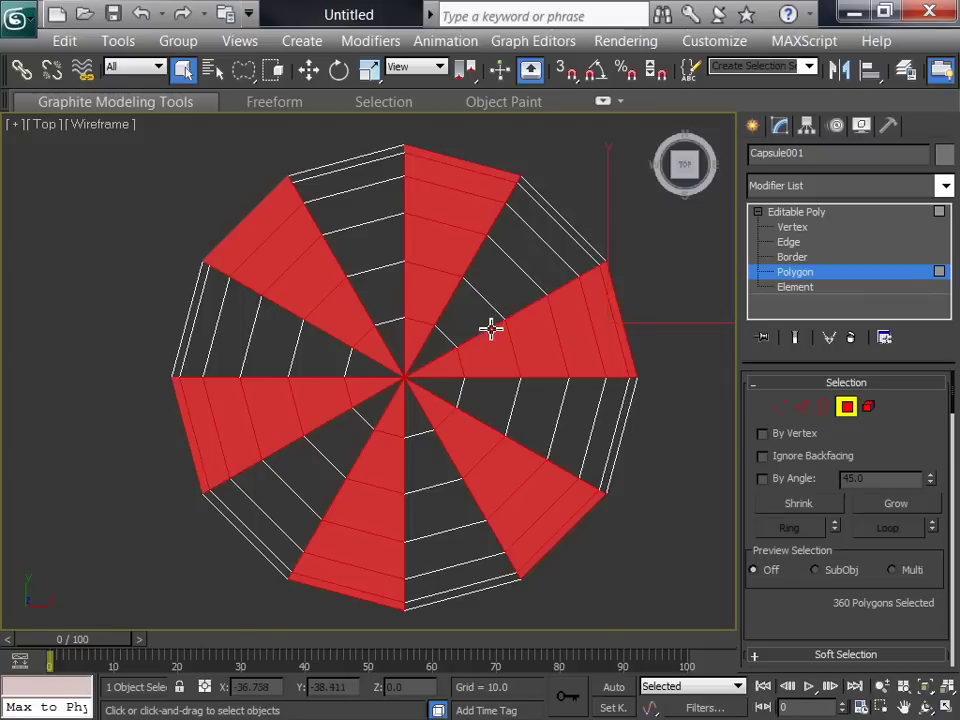
Give the selected wedges material ID 2, the inverted selection ID 3, then deselect all polygons
left_click_drag(773, 627, 700, 5)
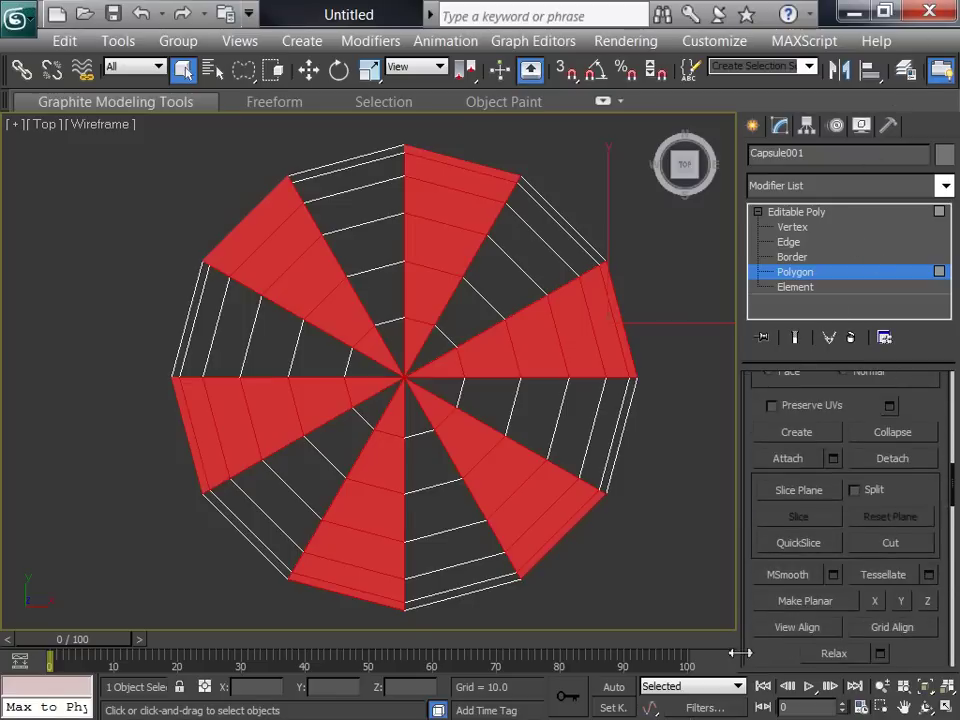
left_click_drag(763, 649, 867, 281)
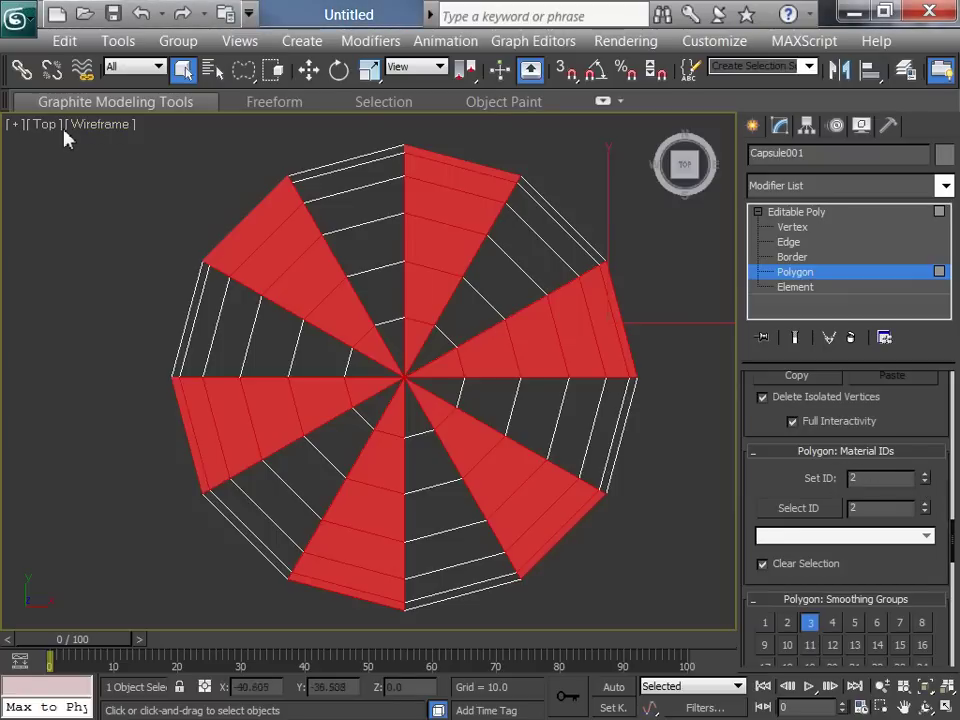
left_click(74, 46)
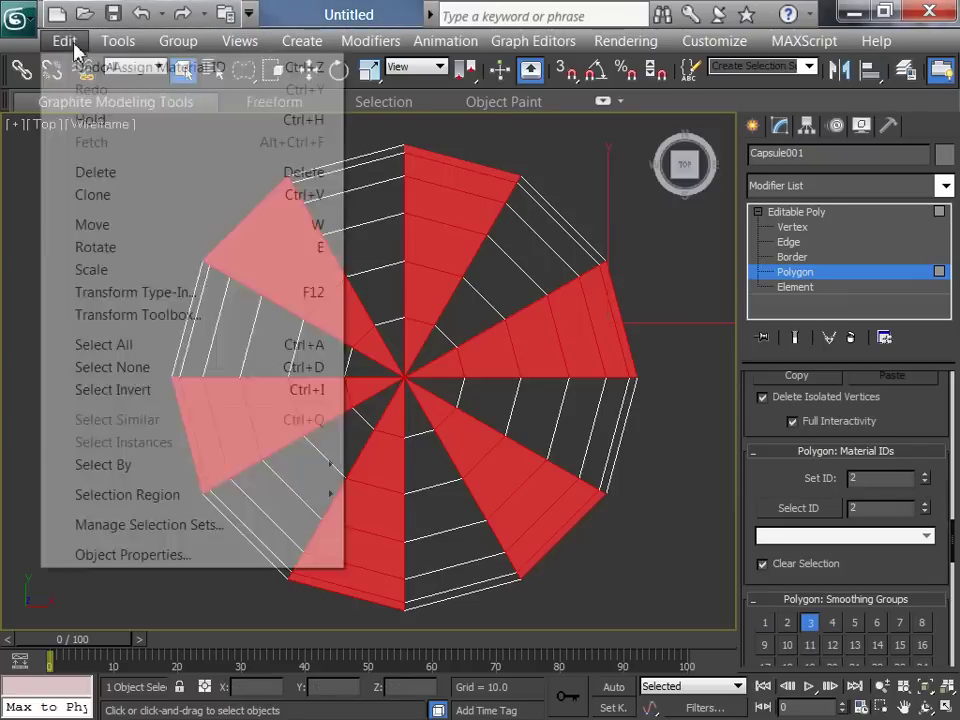
left_click(130, 392)
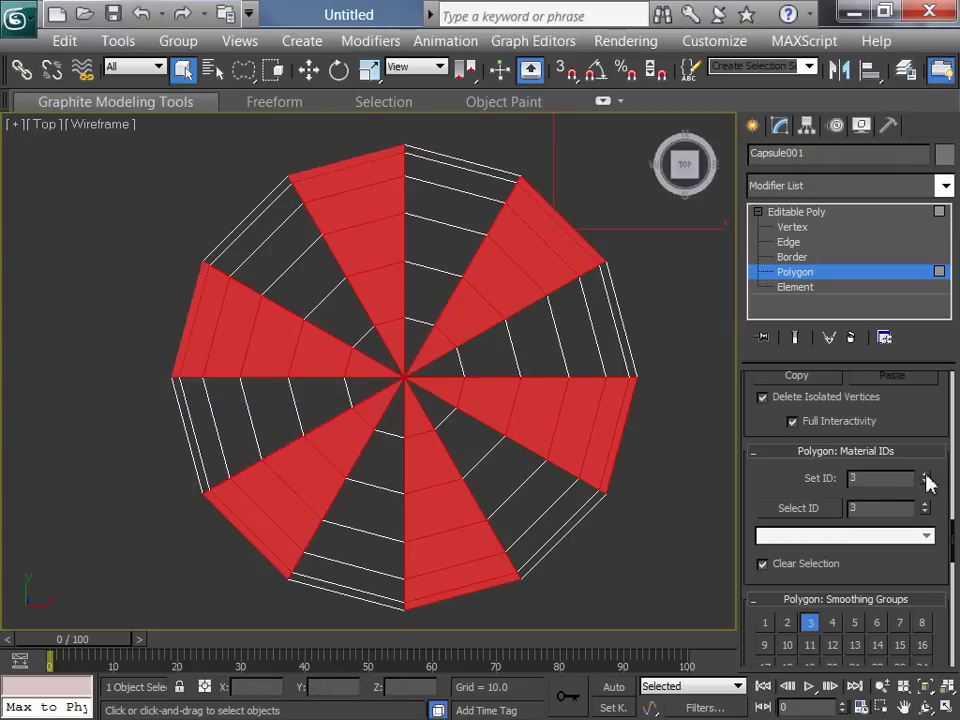
left_click(705, 388)
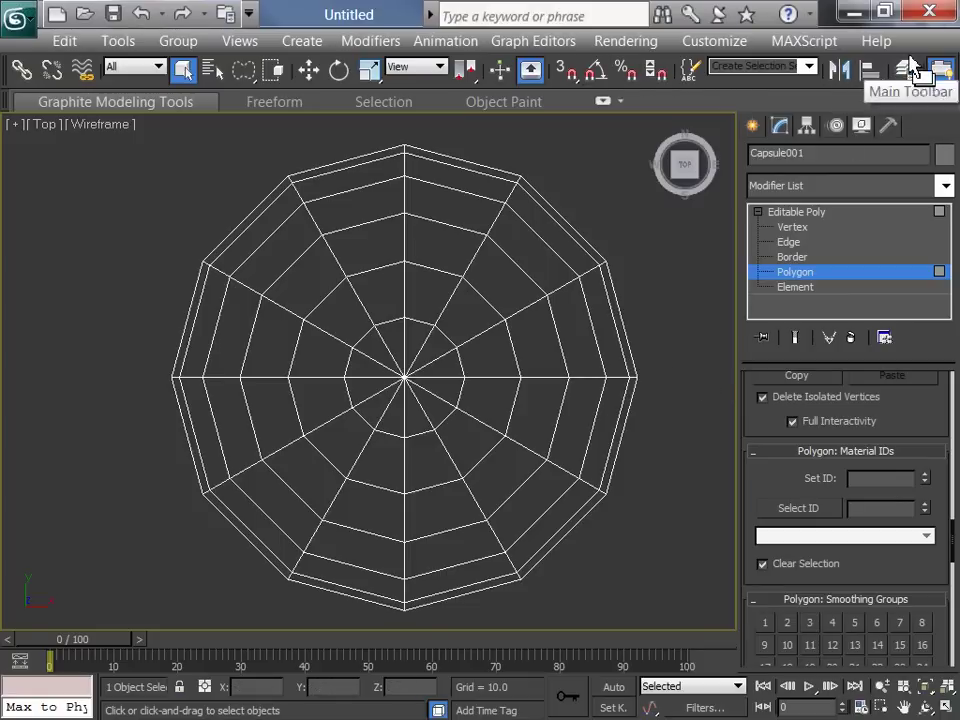
In the Slate Material Editor, add Multi/Sub-Object Material #35 and Standard Materials #36 and #37
left_click_drag(890, 75, 568, 81)
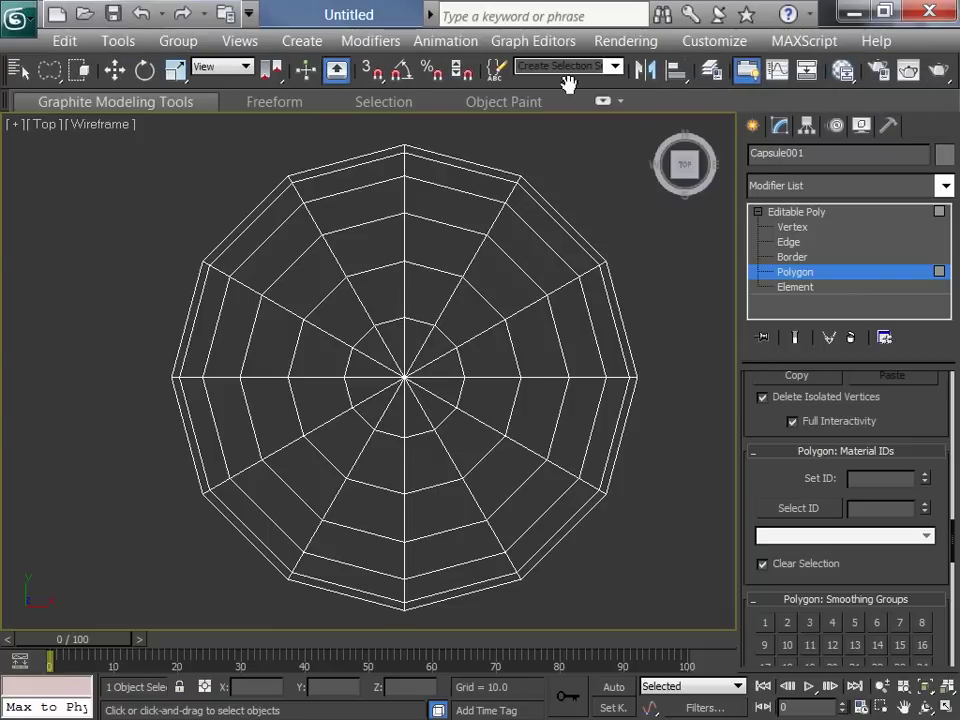
left_click(842, 72)
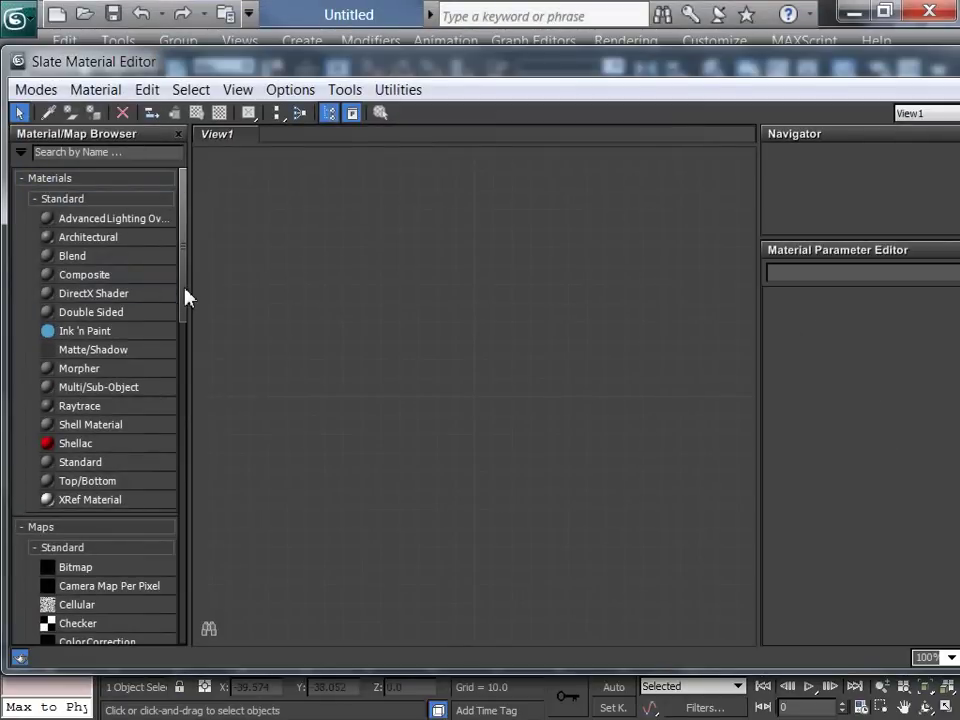
left_click_drag(186, 297, 184, 328)
left_click(118, 296)
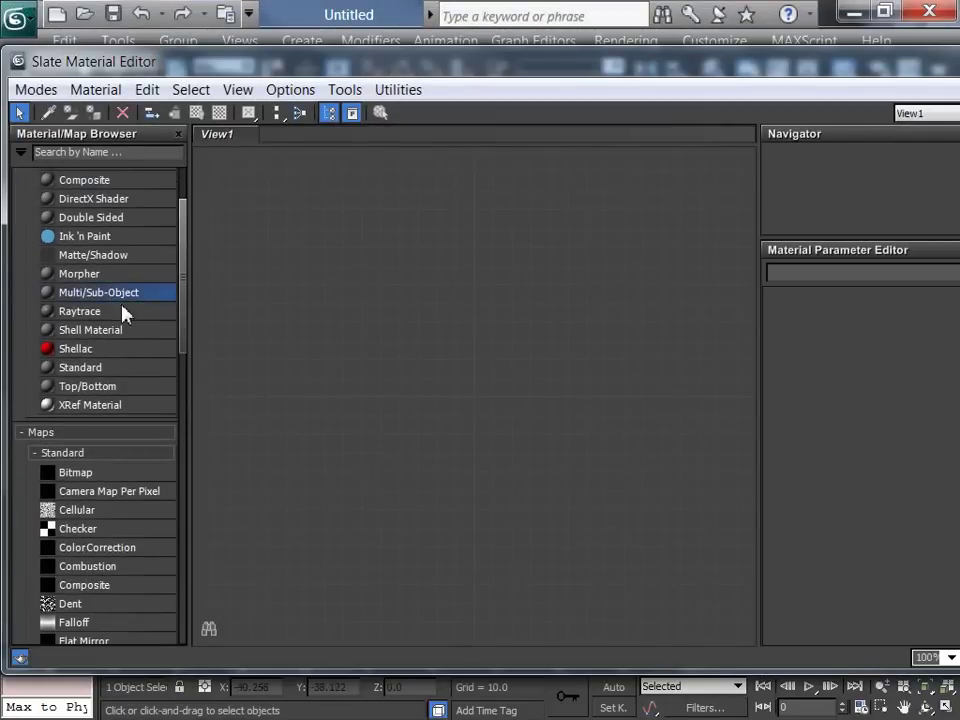
left_click_drag(571, 270, 572, 272)
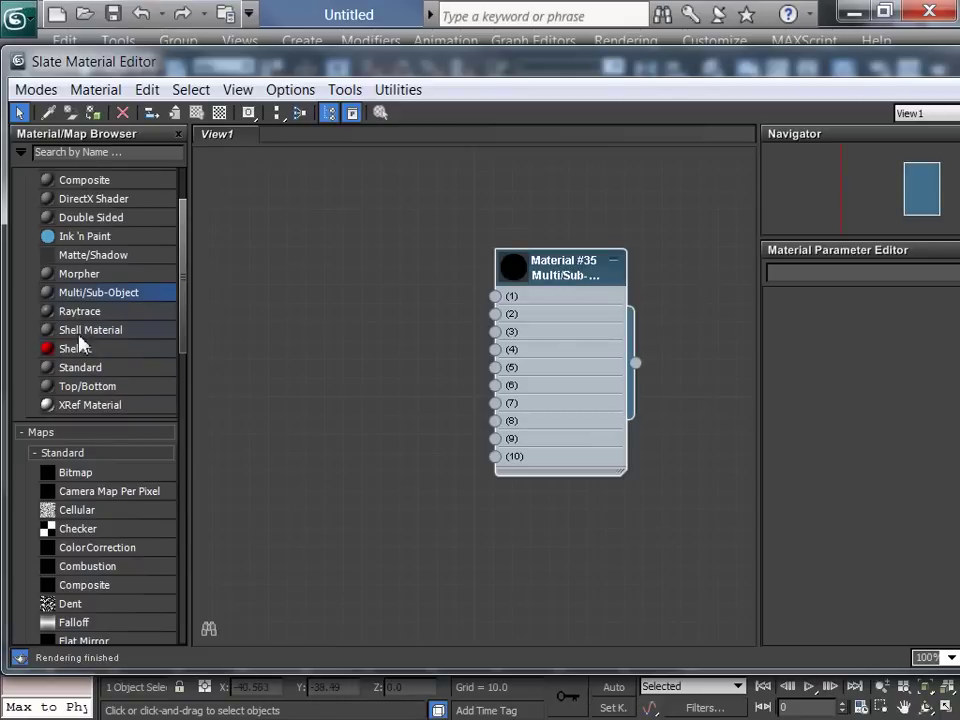
left_click_drag(77, 377, 270, 205)
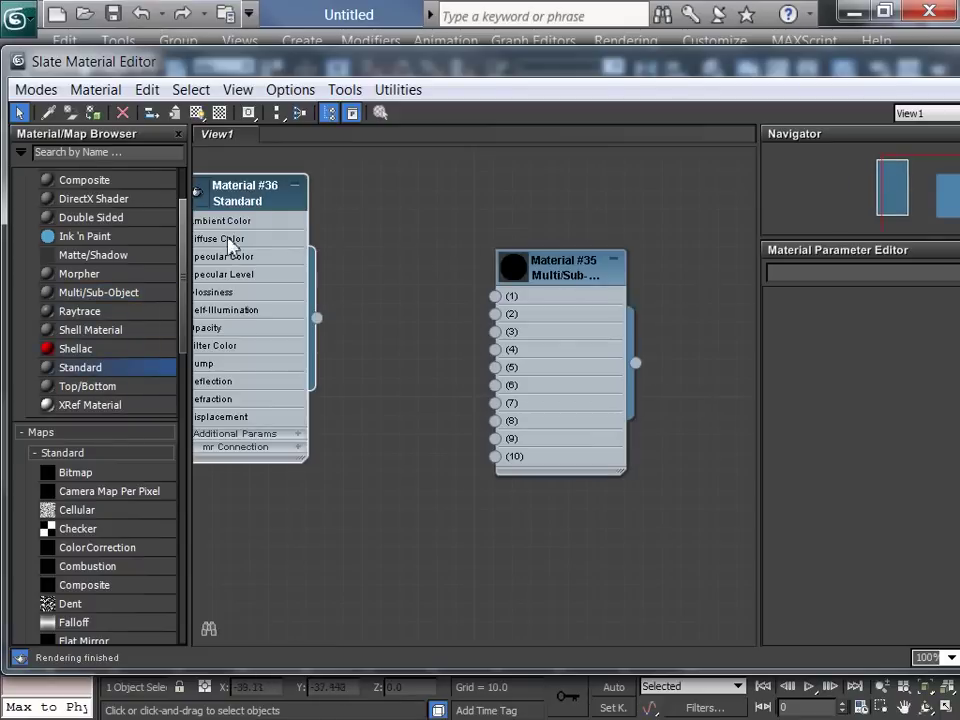
left_click_drag(70, 375, 399, 505)
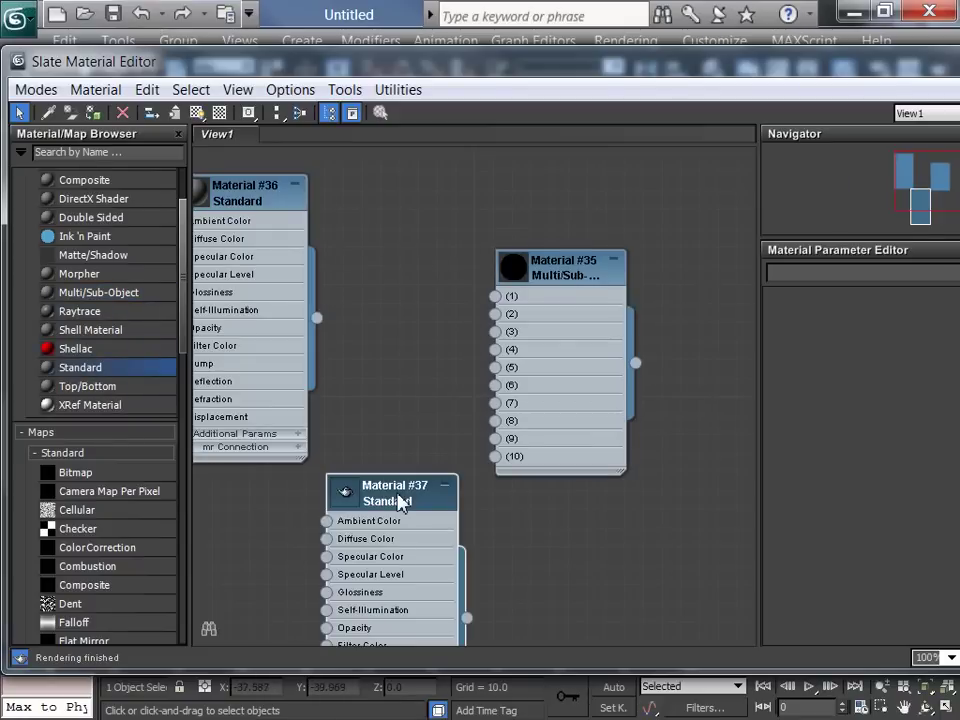
double_click(224, 202)
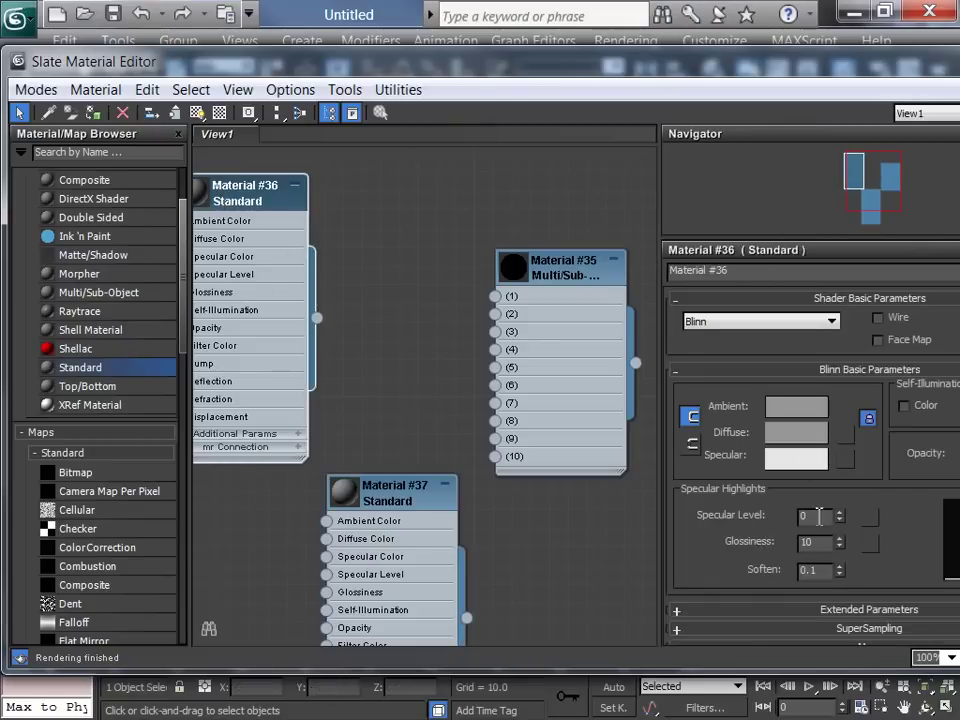
Set Material #36's diffuse colour to pure red (255,0,0)
left_click(799, 436)
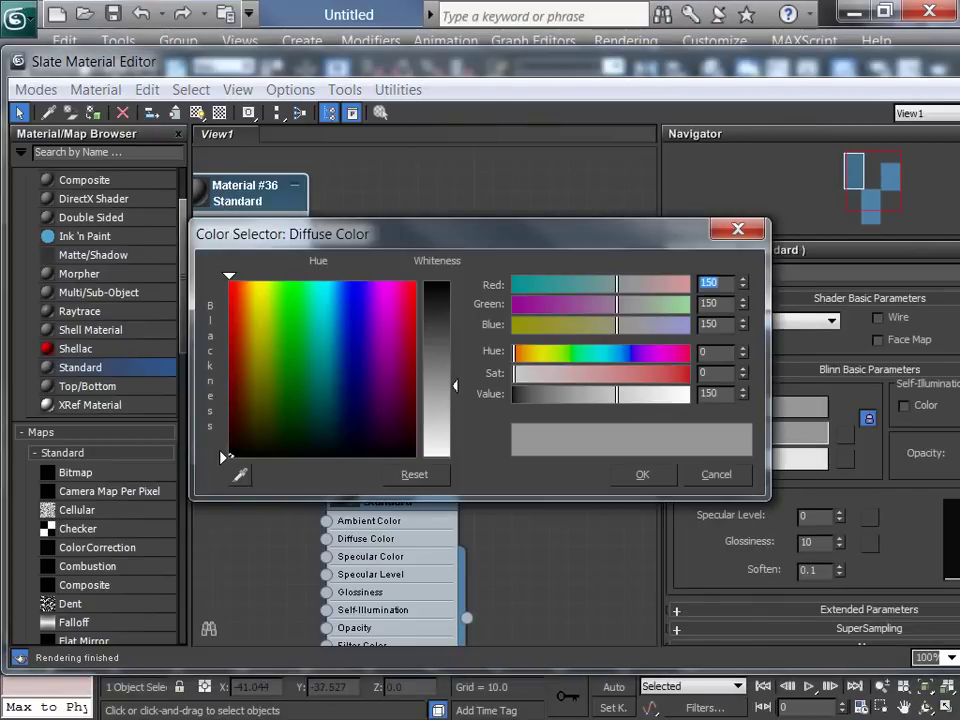
left_click_drag(355, 343, 222, 281)
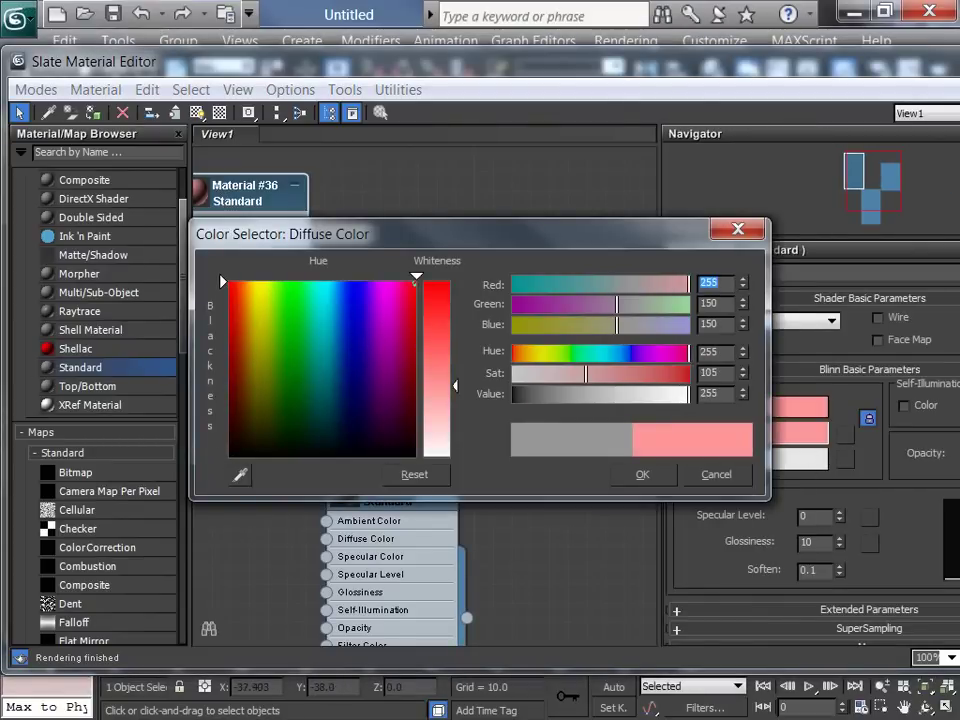
left_click(636, 476)
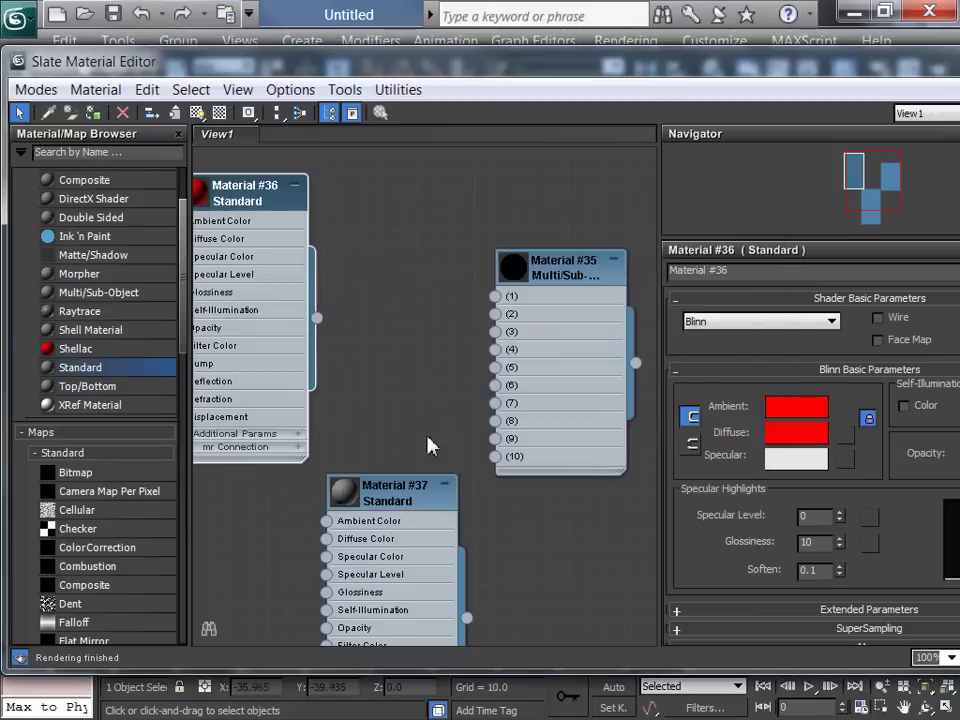
double_click(200, 198)
Set Material #37's diffuse colour to pure white (255,255,255)
left_click_drag(397, 496, 399, 289)
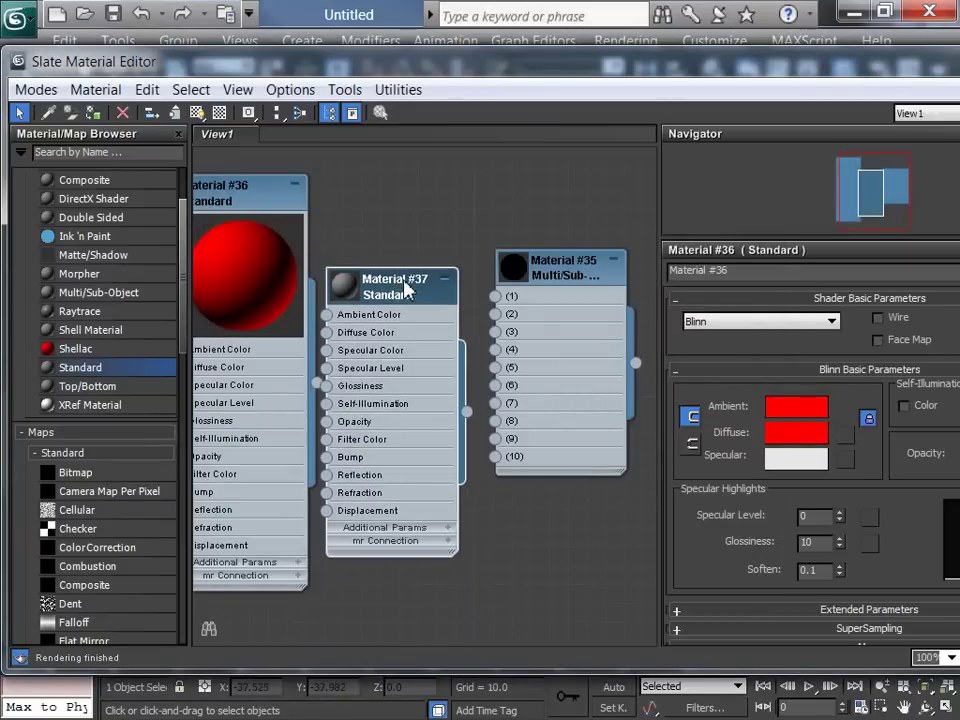
double_click(412, 298)
left_click(795, 435)
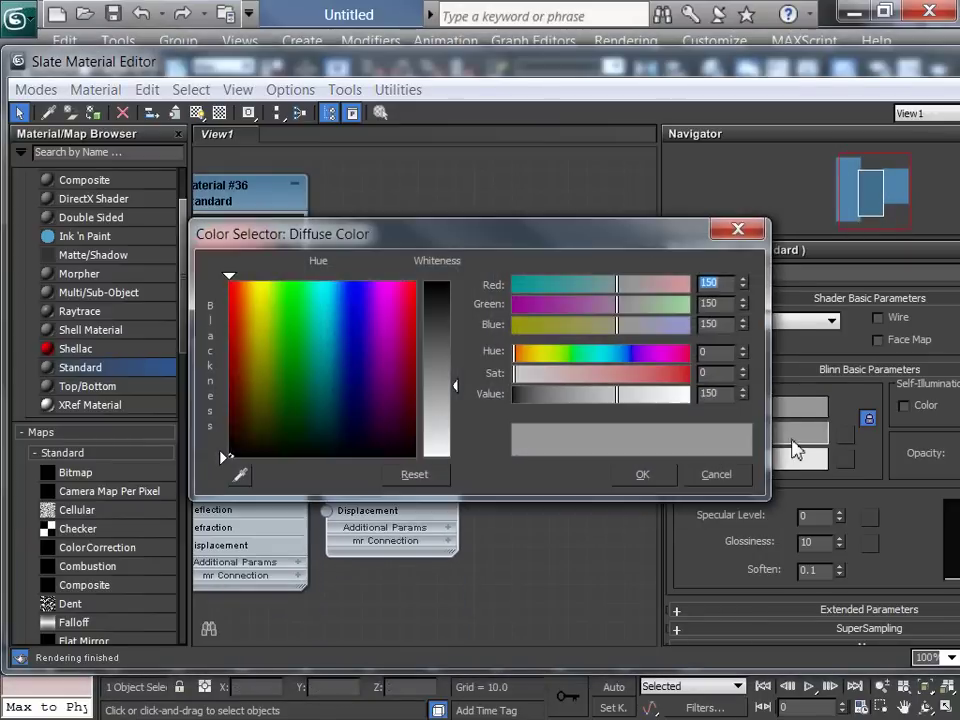
left_click(271, 307)
left_click_drag(271, 307, 414, 455)
left_click_drag(455, 385, 455, 458)
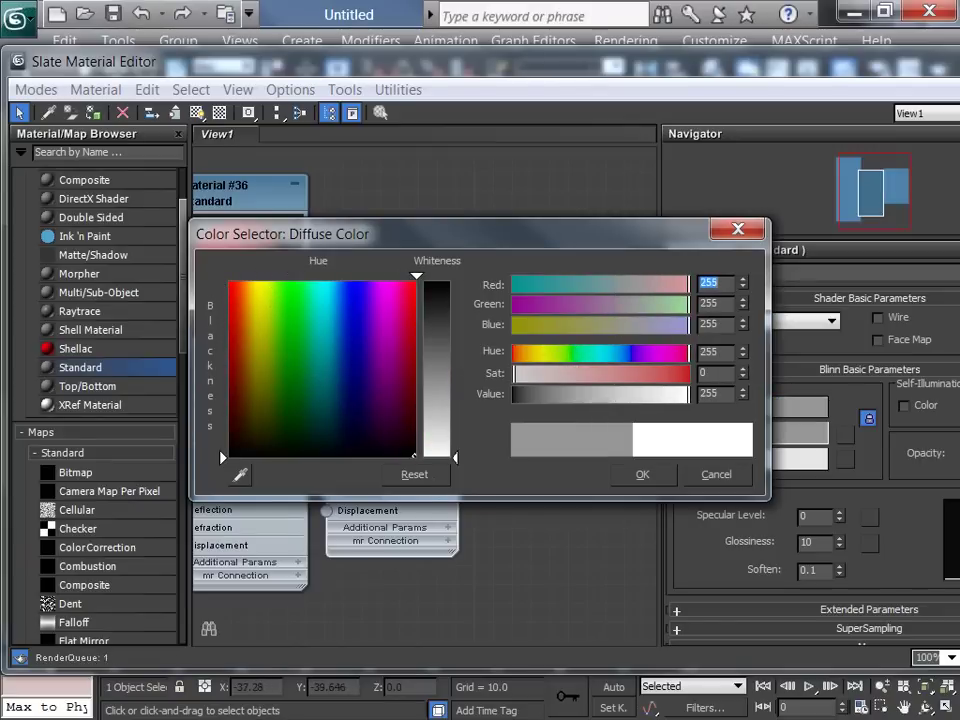
left_click(644, 475)
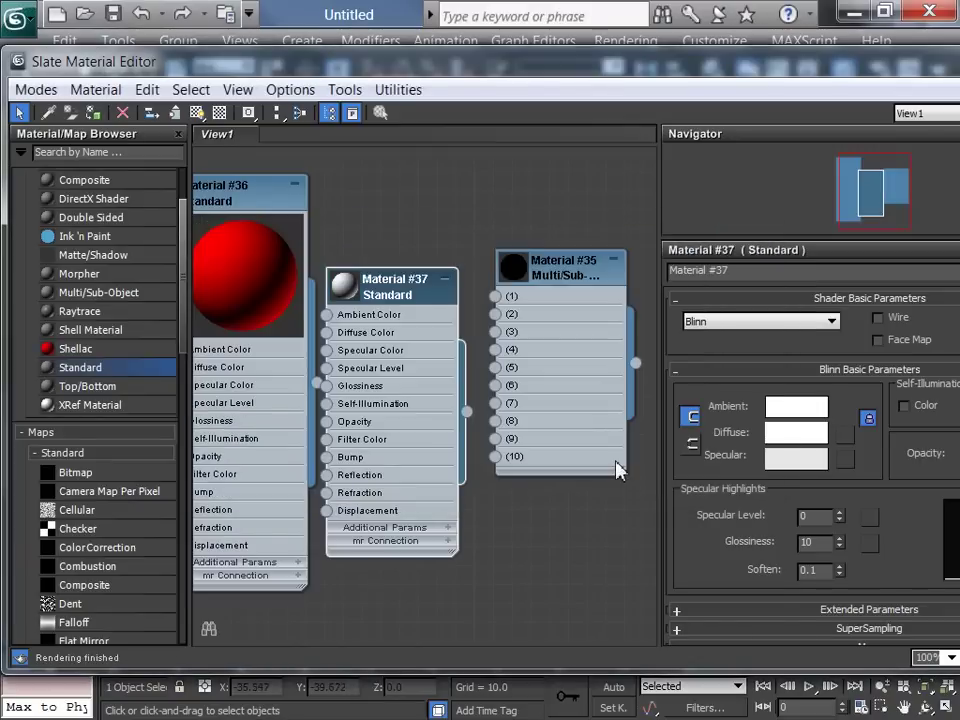
Wire white Material #37 into slot 3 and red Material #36 into slot 2 of Material #35
double_click(340, 290)
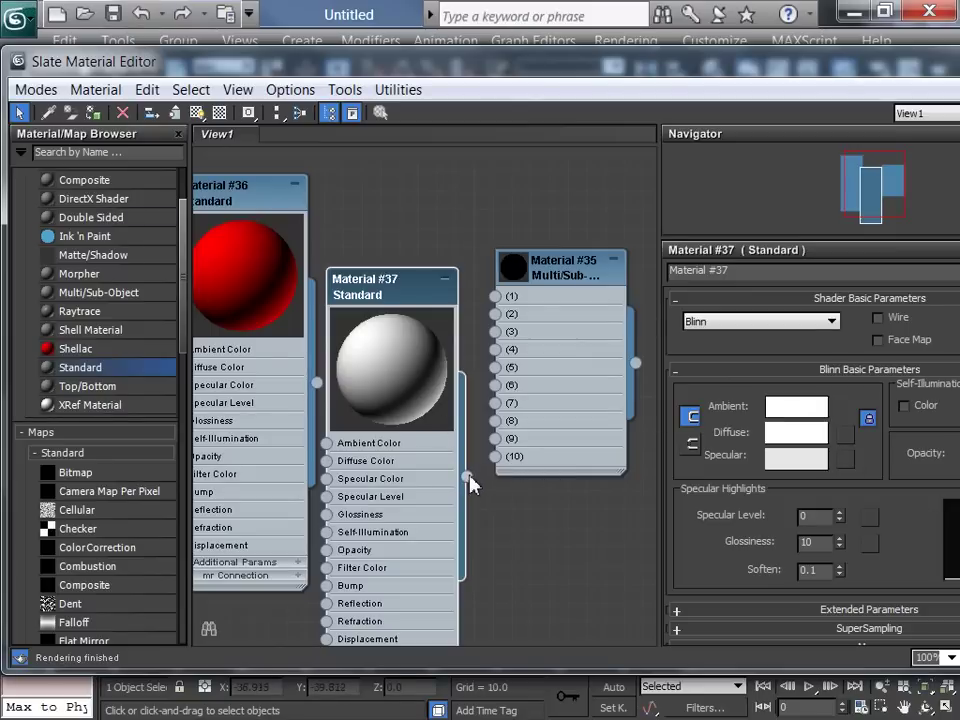
left_click_drag(466, 481, 495, 331)
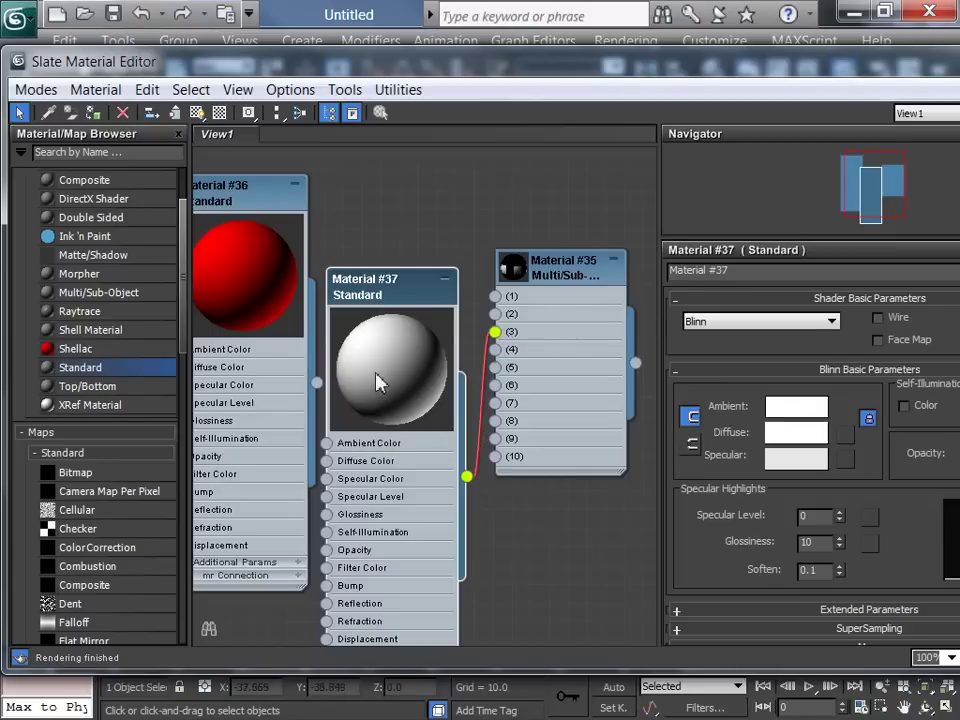
left_click_drag(317, 382, 495, 316)
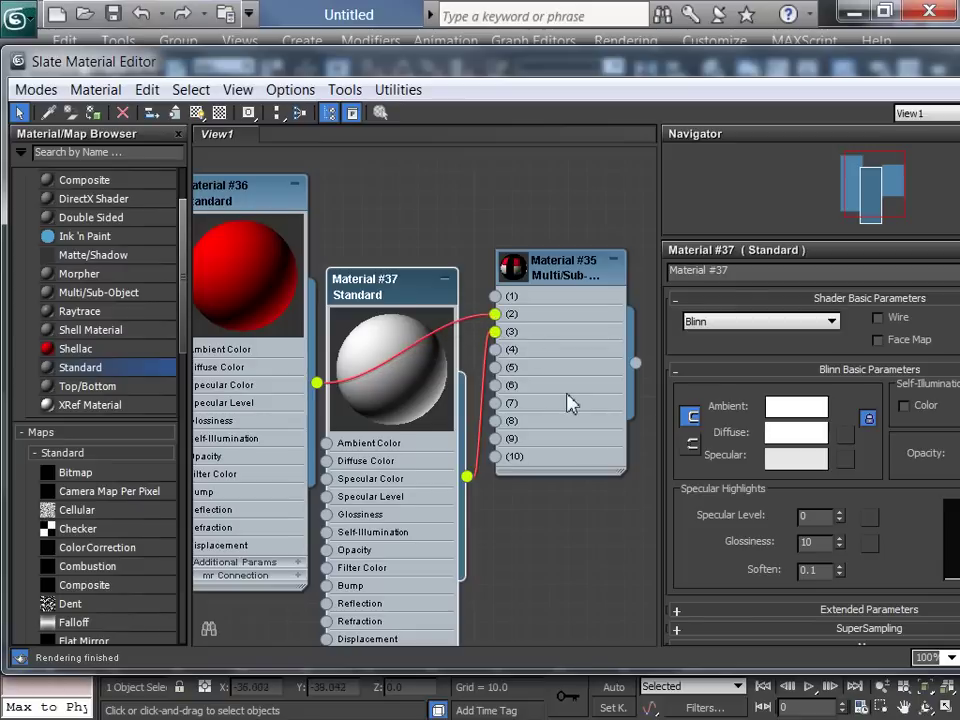
Assign Multi/Sub-Object Material #35 to the selected capsule and restore the editor window
double_click(514, 267)
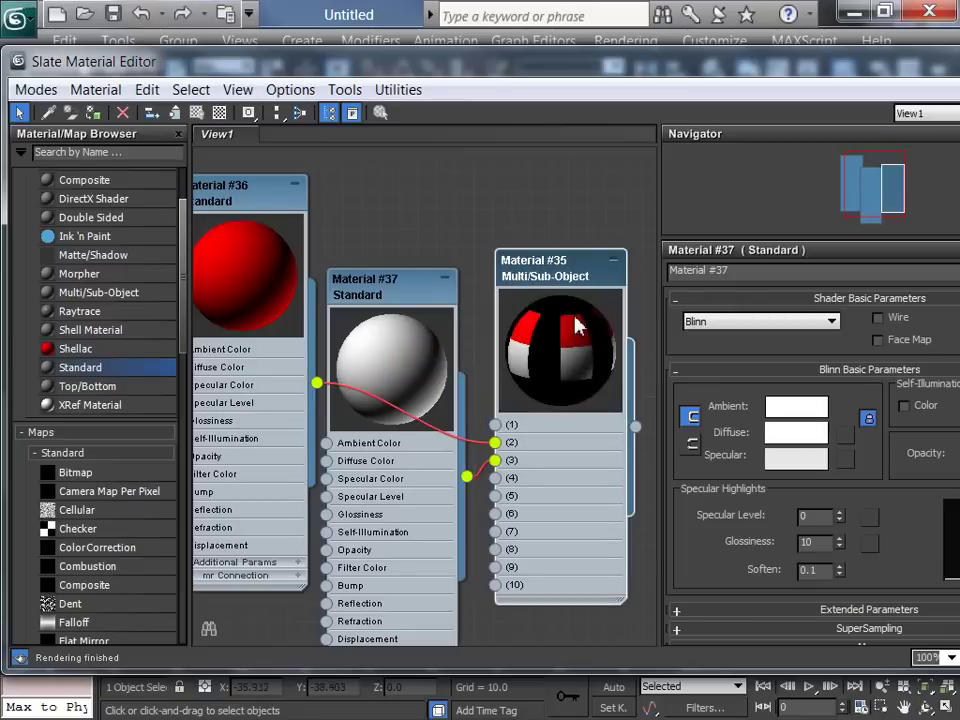
right_click(588, 270)
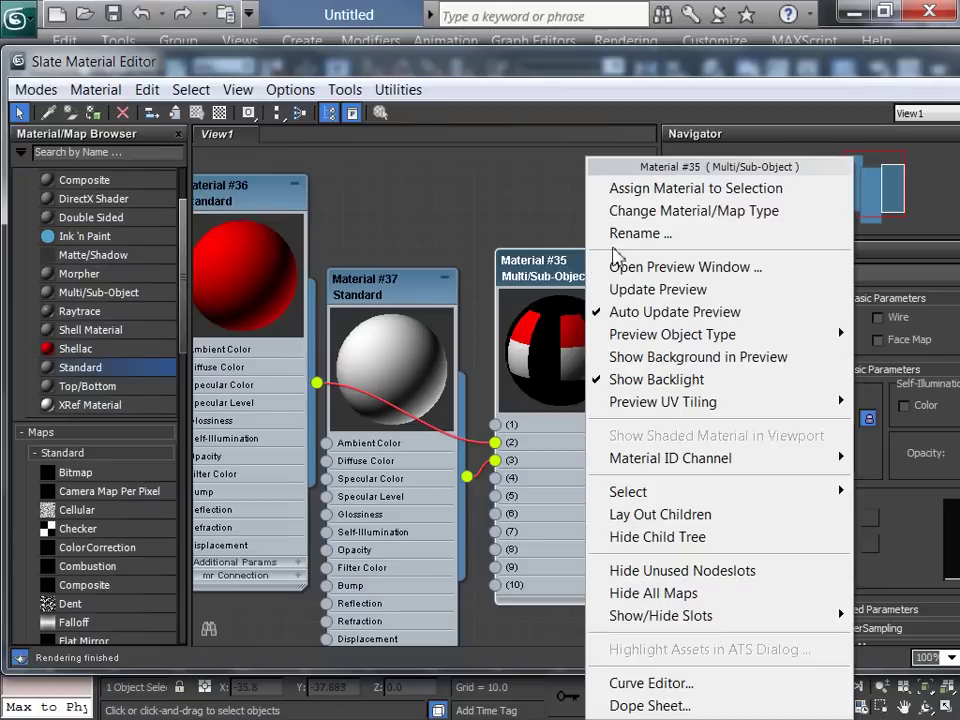
left_click(663, 190)
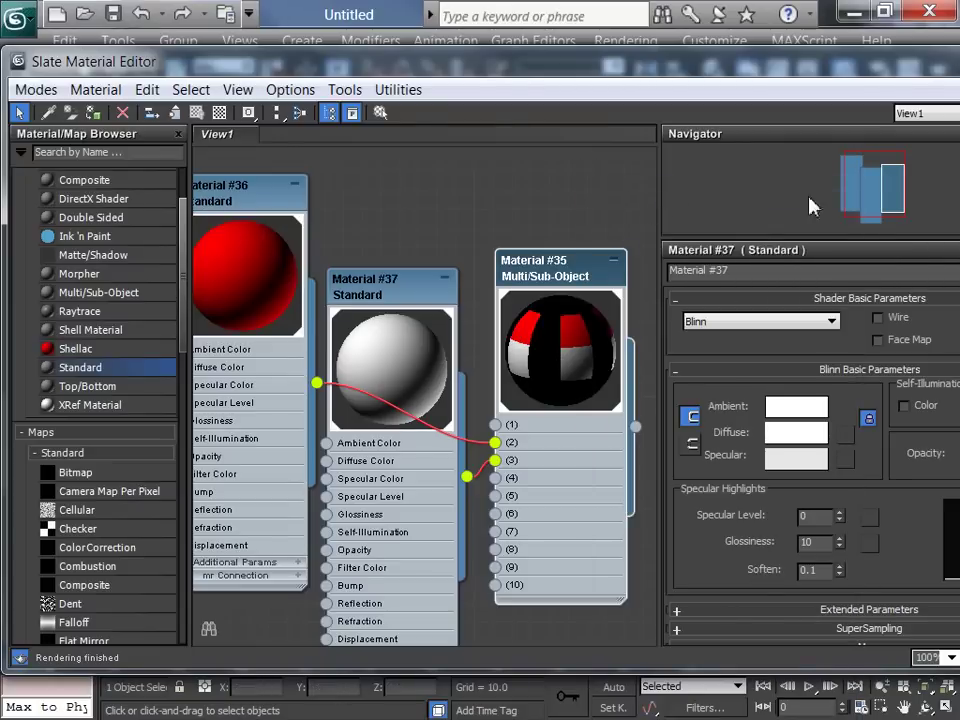
left_click(906, 78)
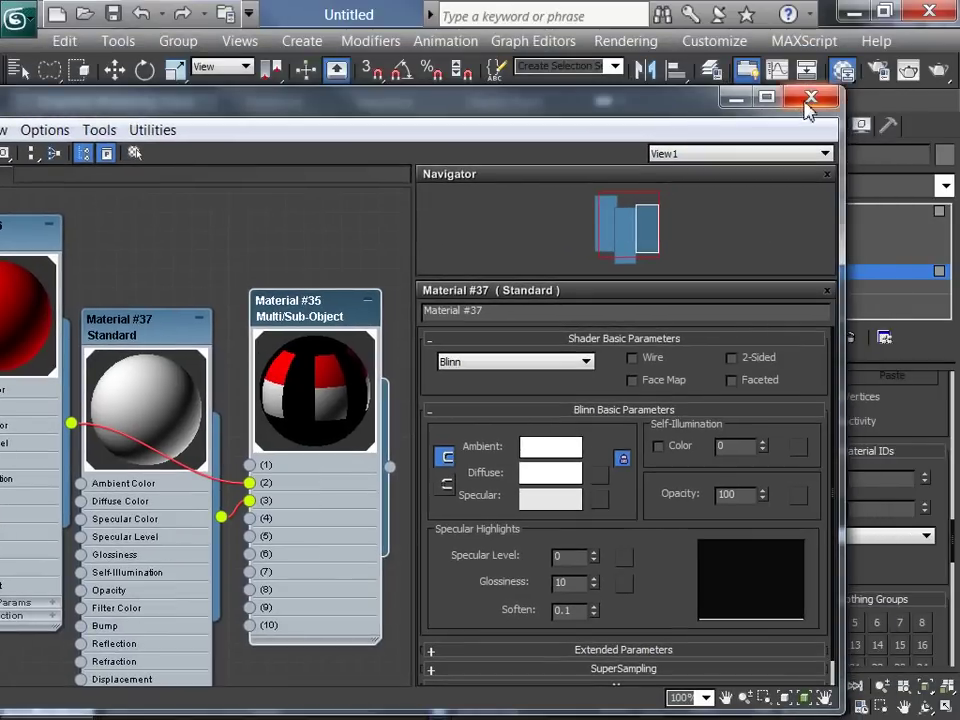
Close the material editor and frame the red-and-white capsule in a maximized Perspective view without edged faces
left_click(809, 98)
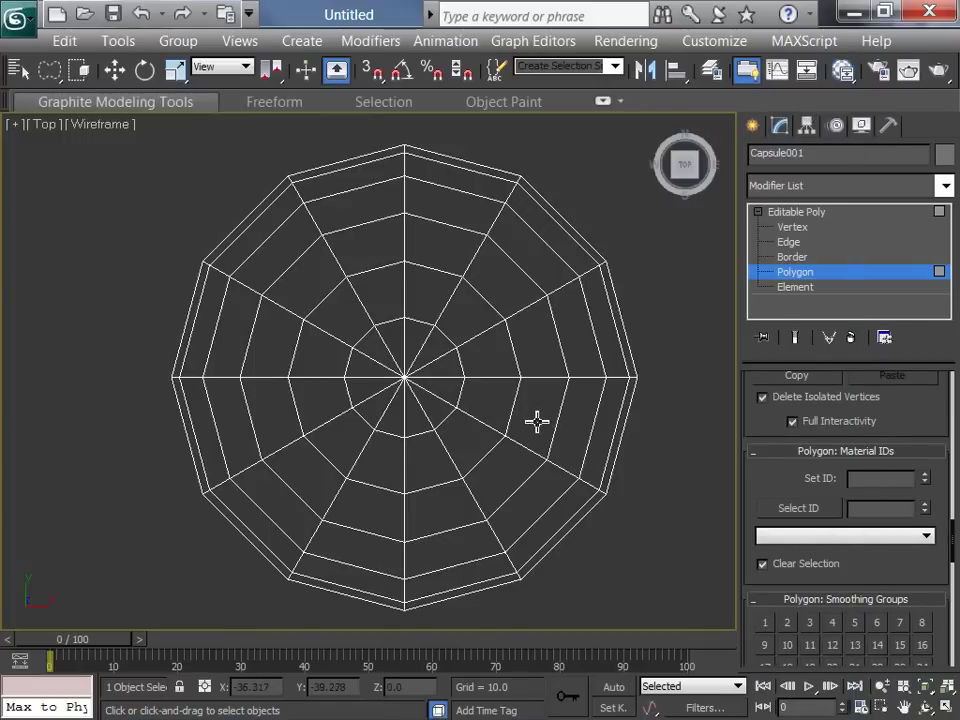
key("alt+w")
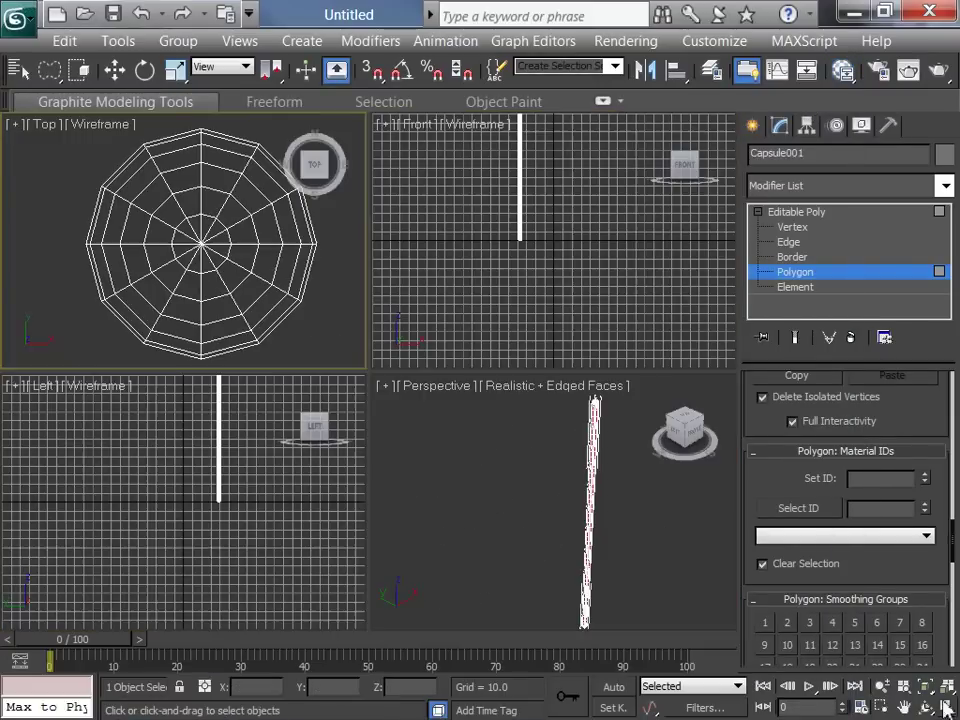
left_click(656, 534)
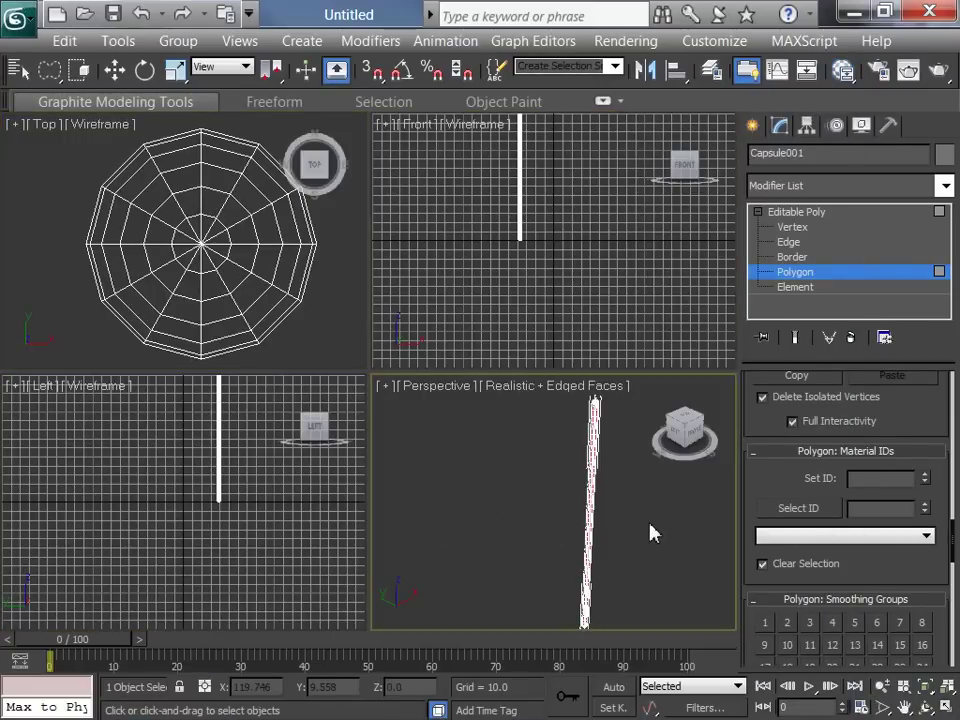
left_click(936, 707)
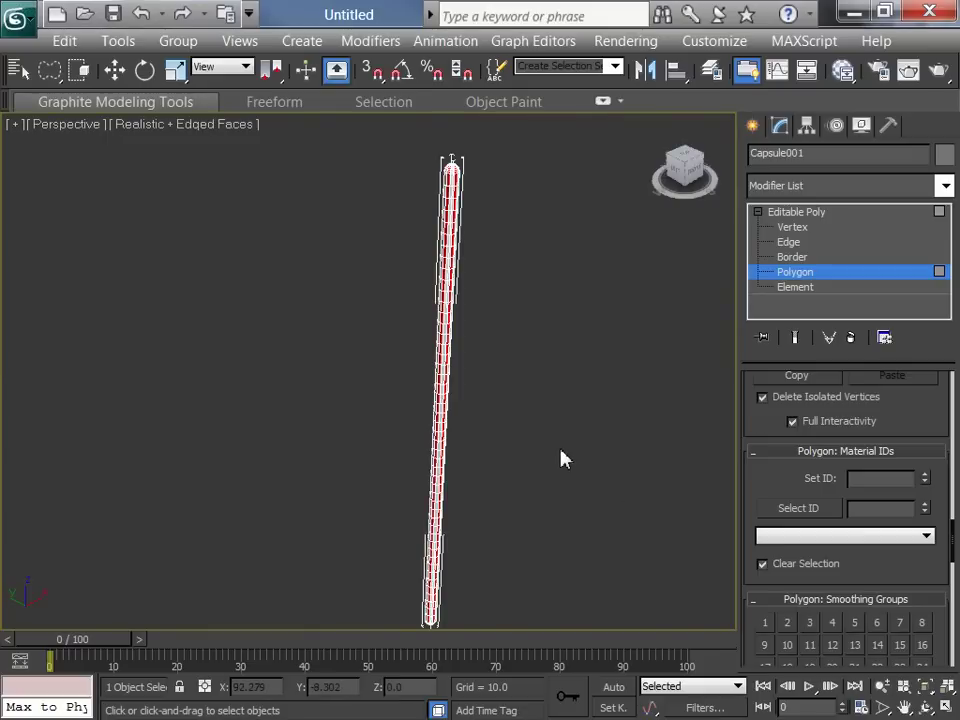
key("F4")
scroll(561, 456, "up", 5)
middle_click_drag(561, 456, 418, 410)
scroll(429, 414, "down", 4)
scroll(421, 406, "down", 3)
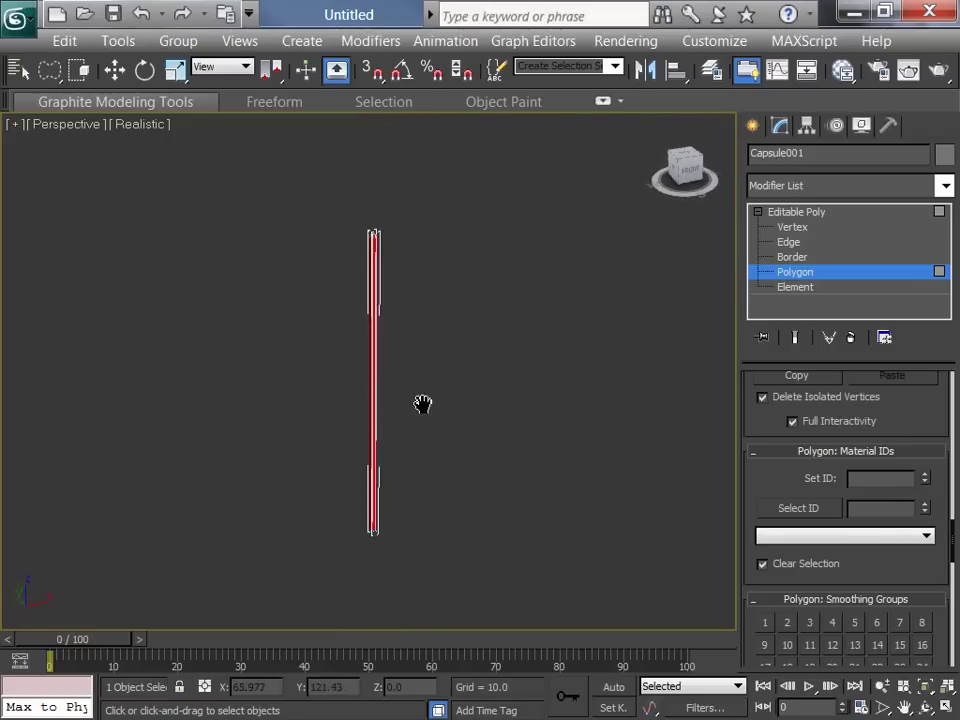
scroll(422, 403, "up", 5)
scroll(422, 403, "down", 5)
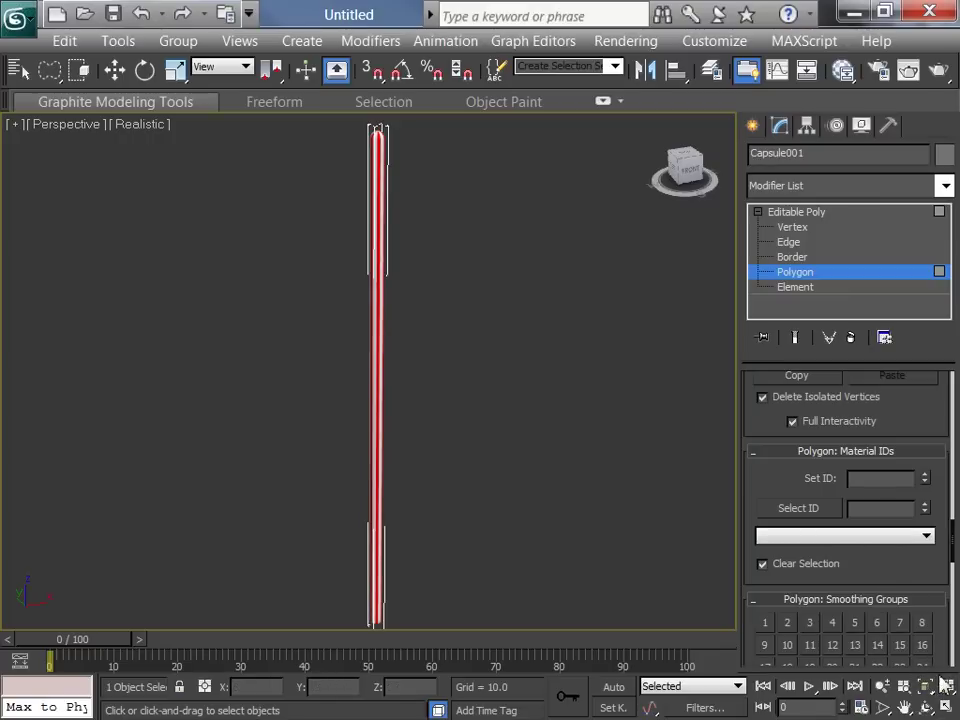
Add a Twist modifier to the capsule with angle -533.5 to spiral its stripes
left_click(836, 214)
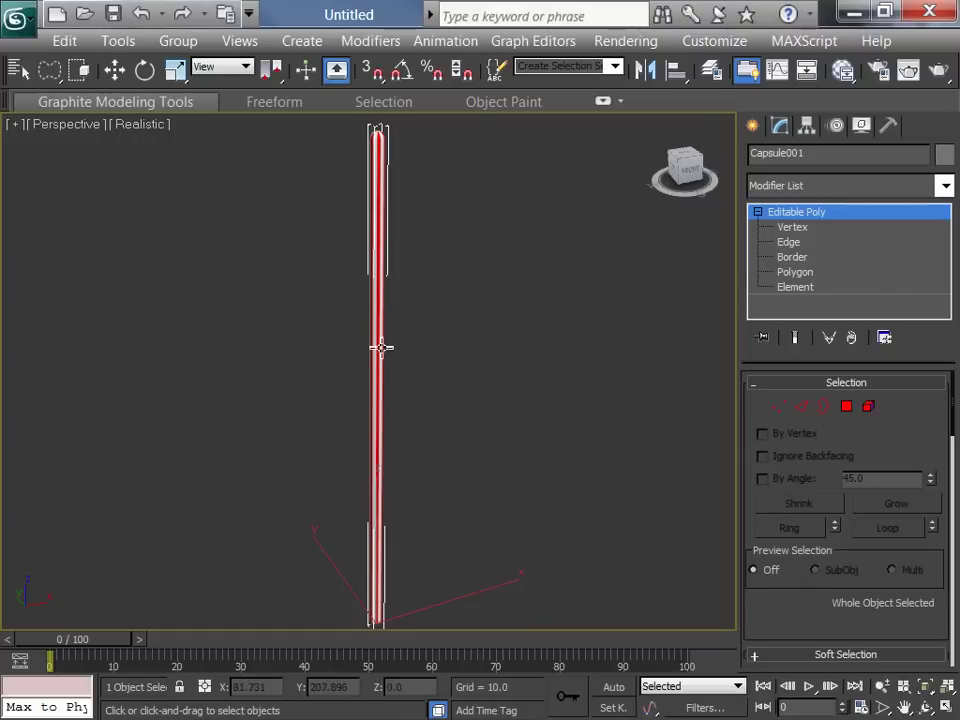
left_click(943, 187)
left_click_drag(947, 199, 918, 515)
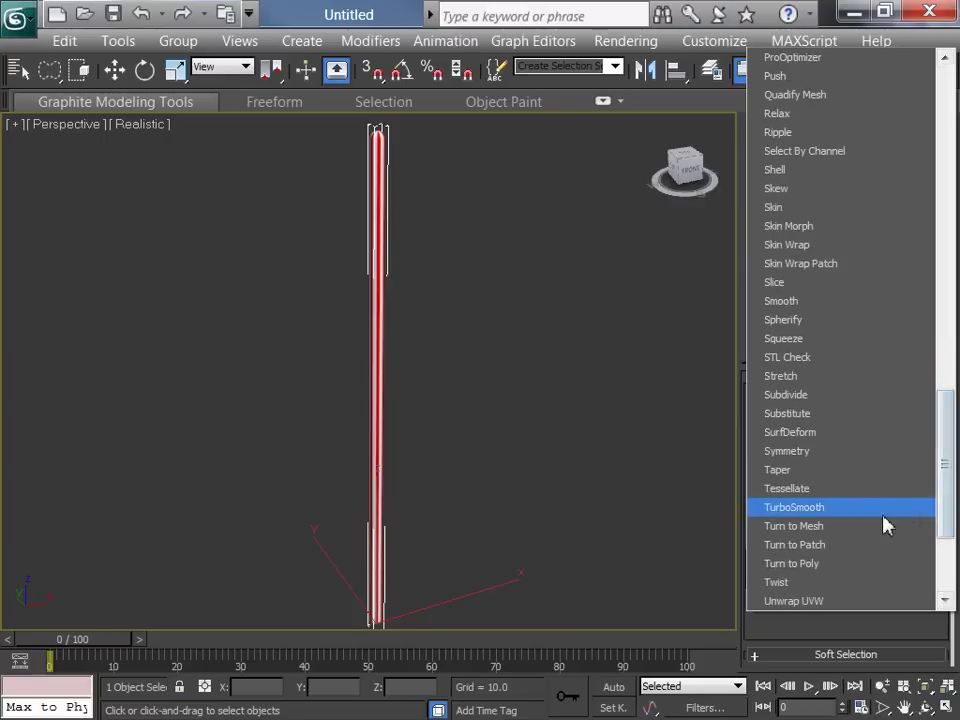
left_click(784, 581)
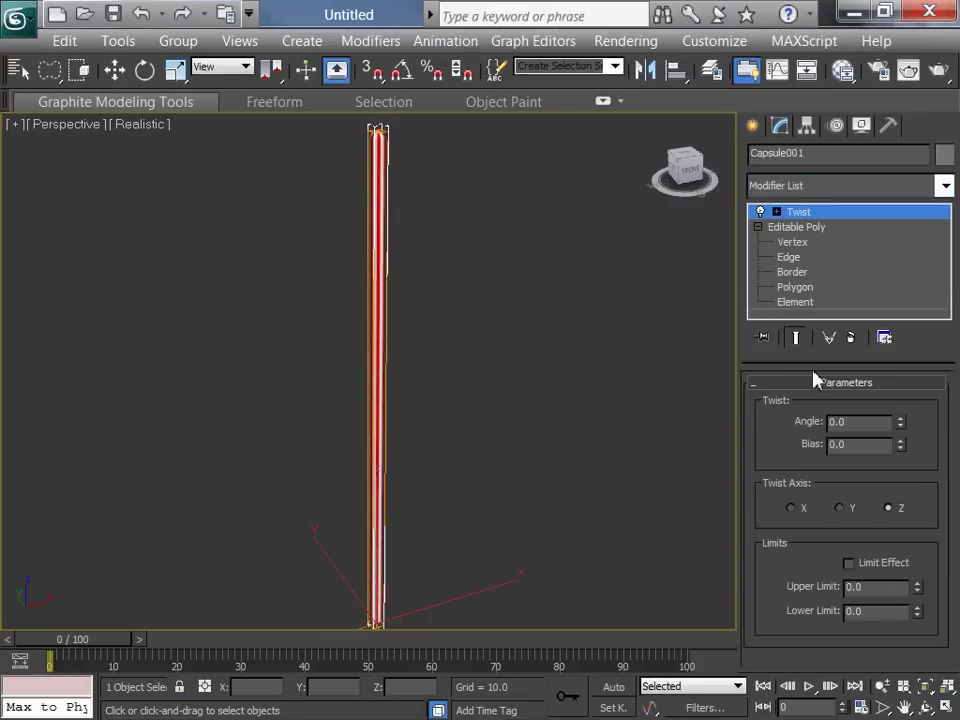
left_click_drag(902, 421, 848, 709)
Show edged faces again, switch to Move, and restore the four-viewport layout with Left active
key("F4")
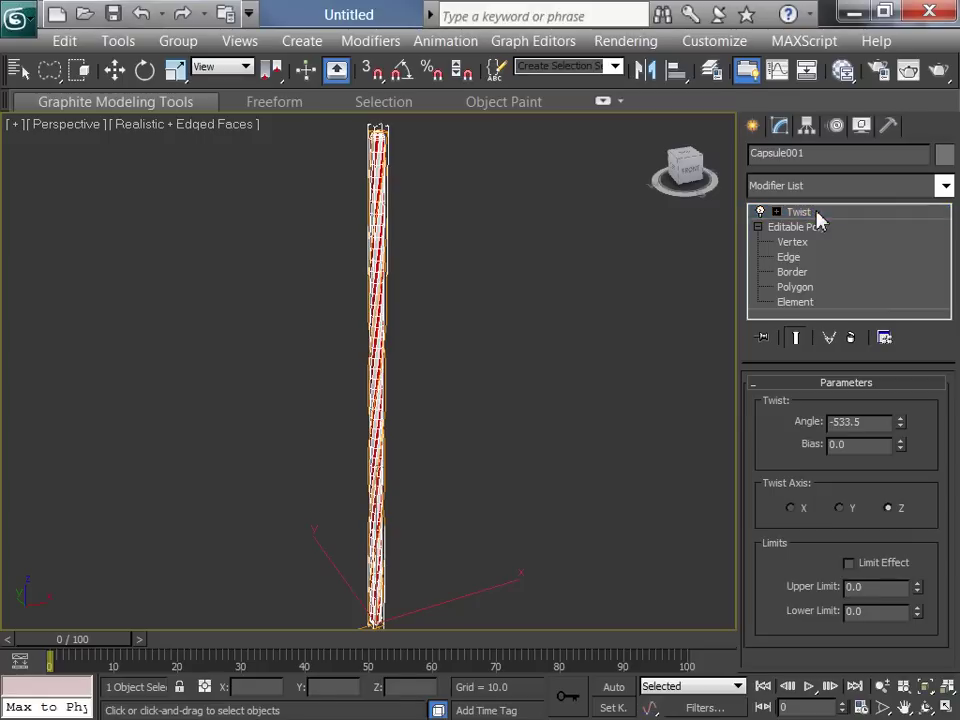
key("w")
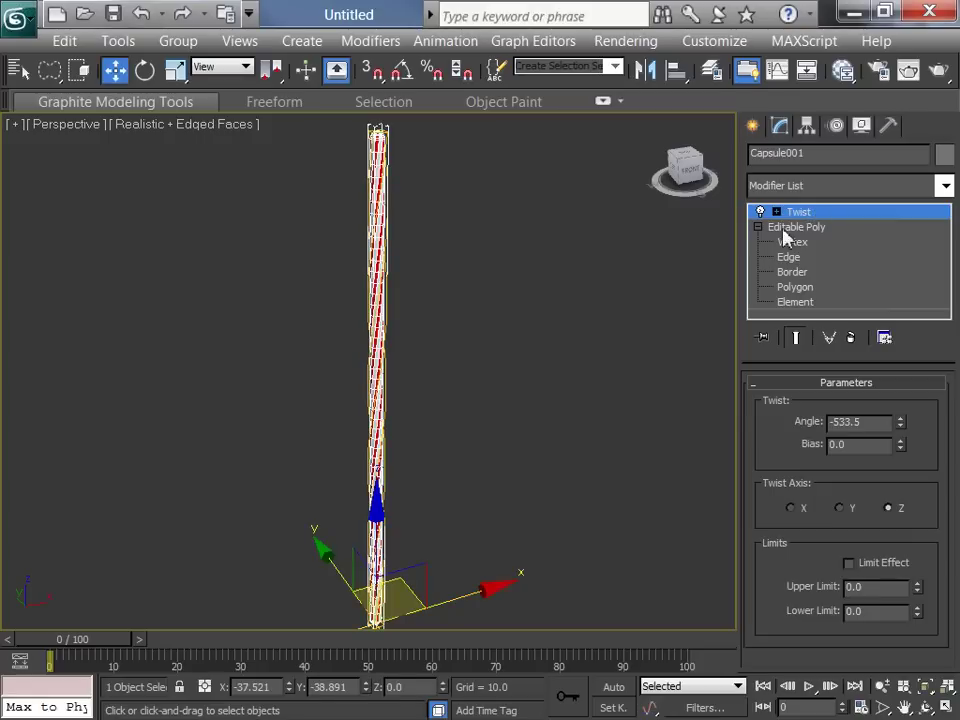
left_click(947, 706)
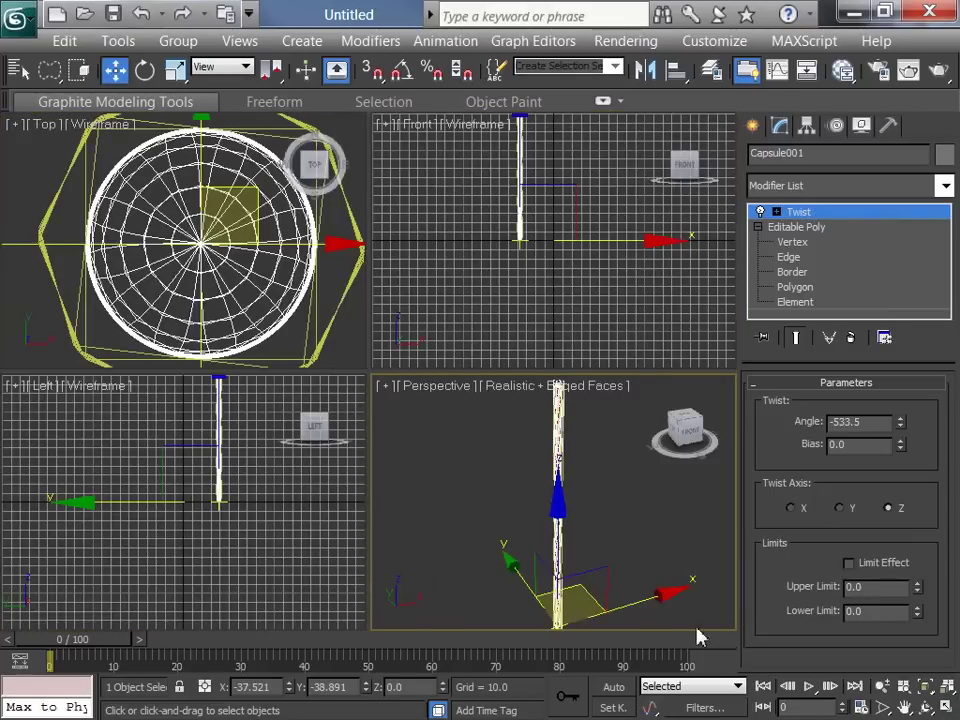
right_click(358, 337)
right_click(270, 537)
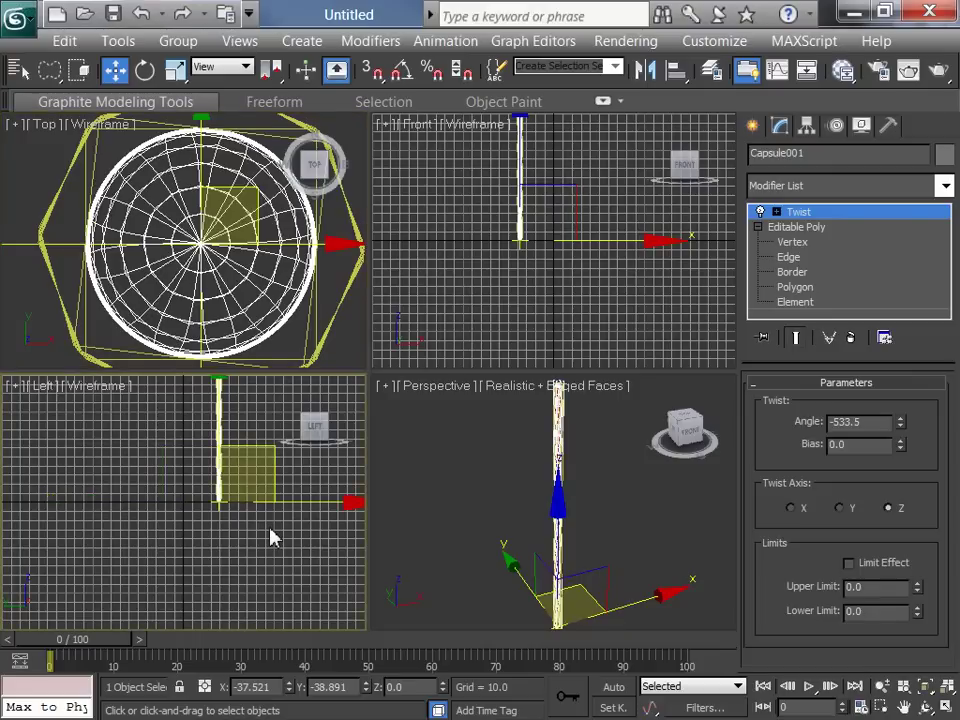
Hide the grid, maximize the Left view and pan/zoom to frame the capsule
key("g")
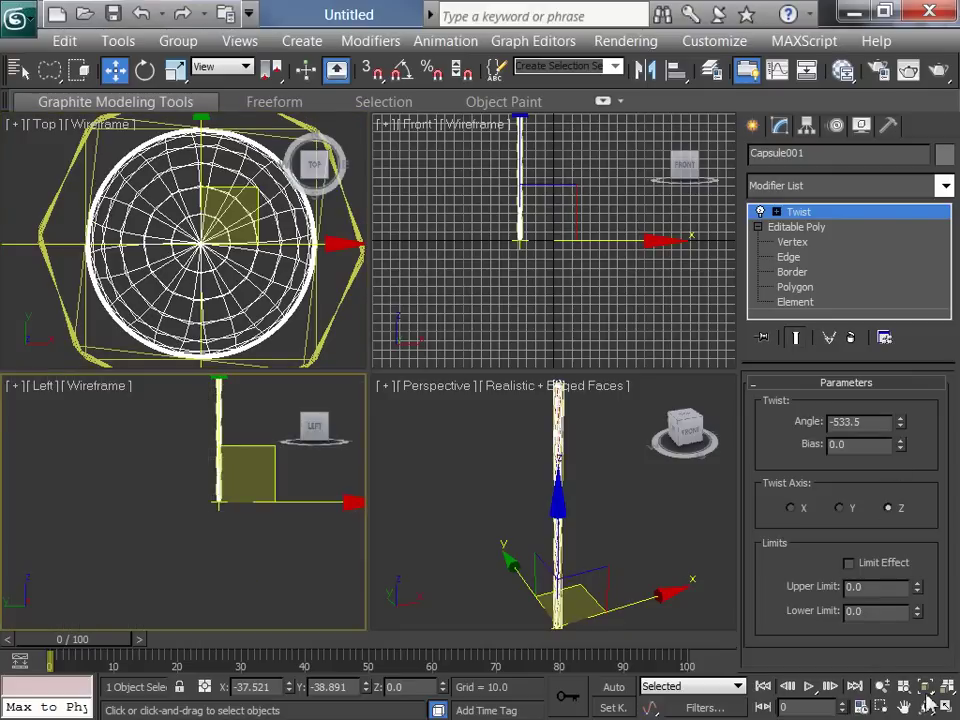
left_click(946, 706)
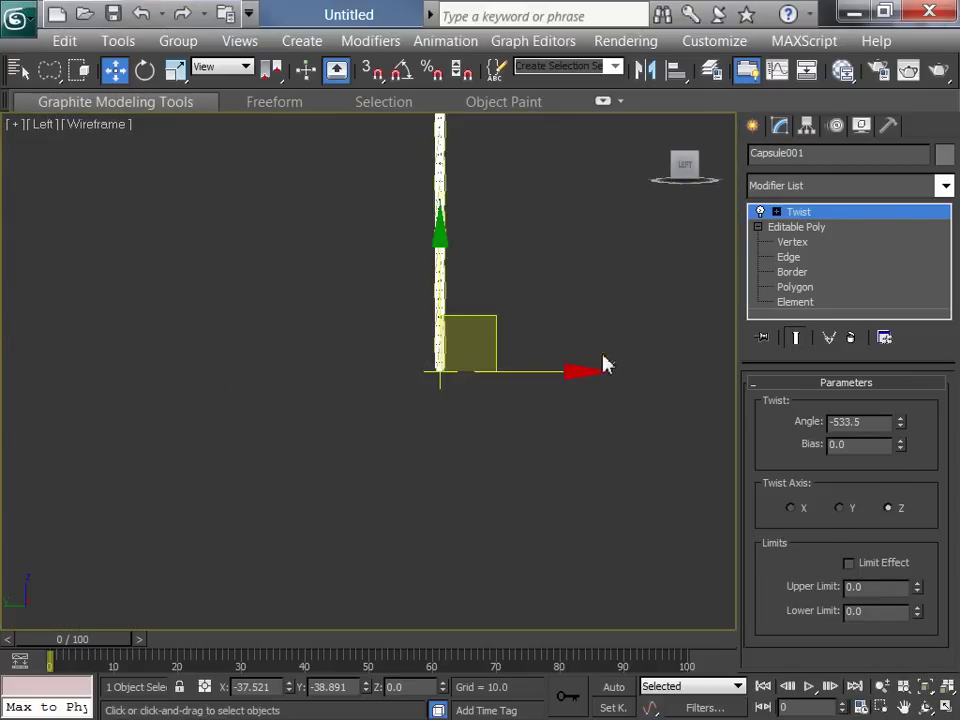
middle_click_drag(606, 364, 557, 484)
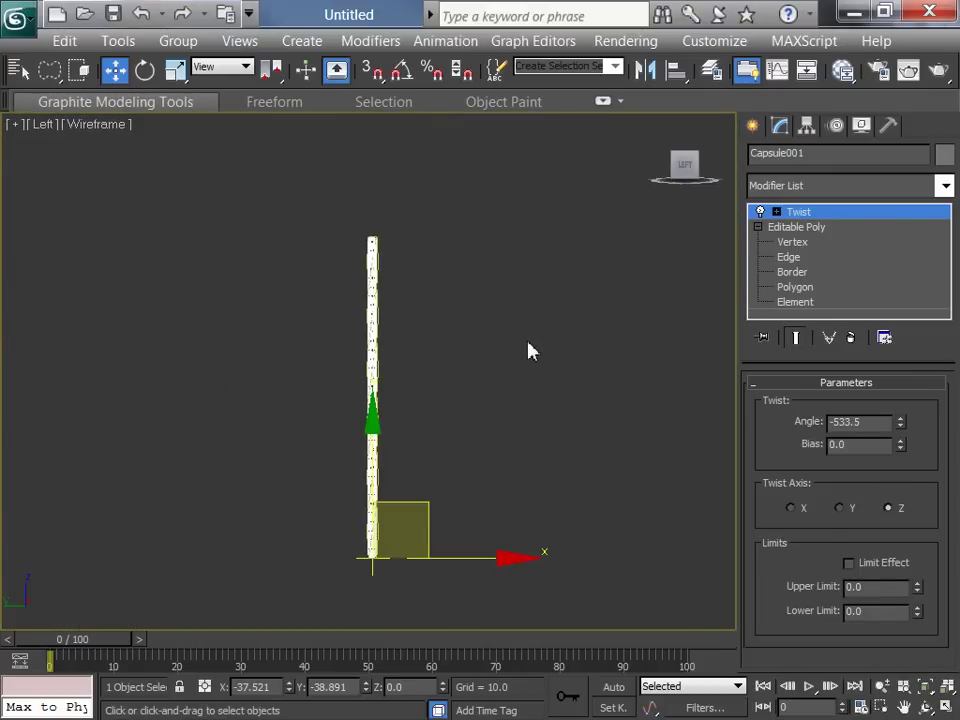
key("bracketleft")
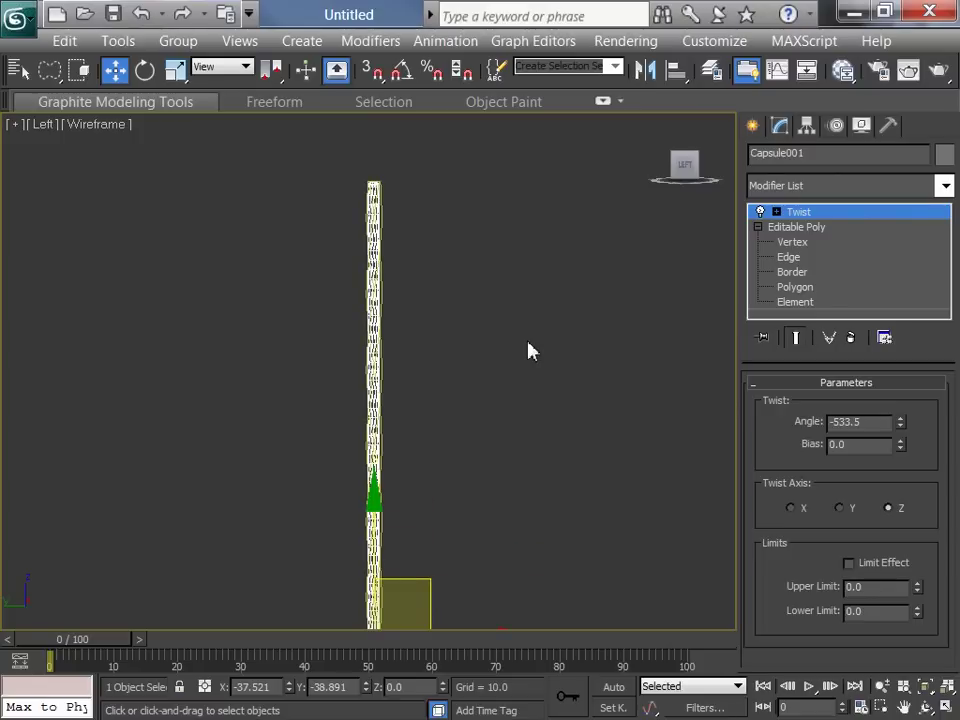
scroll(527, 347, "down", 2)
middle_click_drag(527, 347, 507, 336)
Add a Bend modifier above the Twist on the capsule
left_click(944, 185)
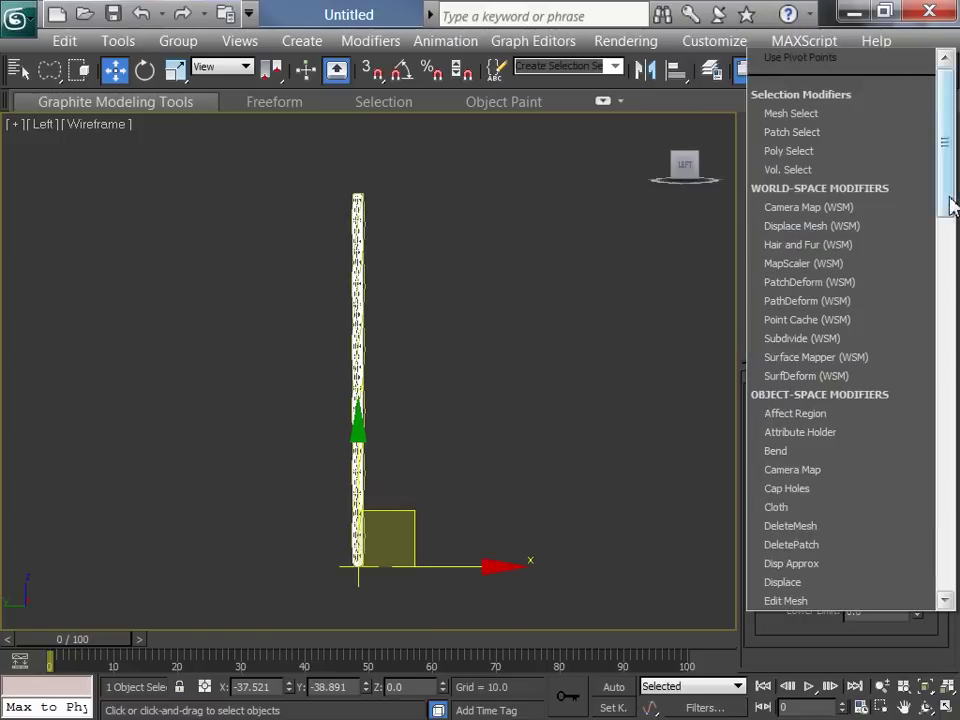
left_click_drag(946, 200, 949, 274)
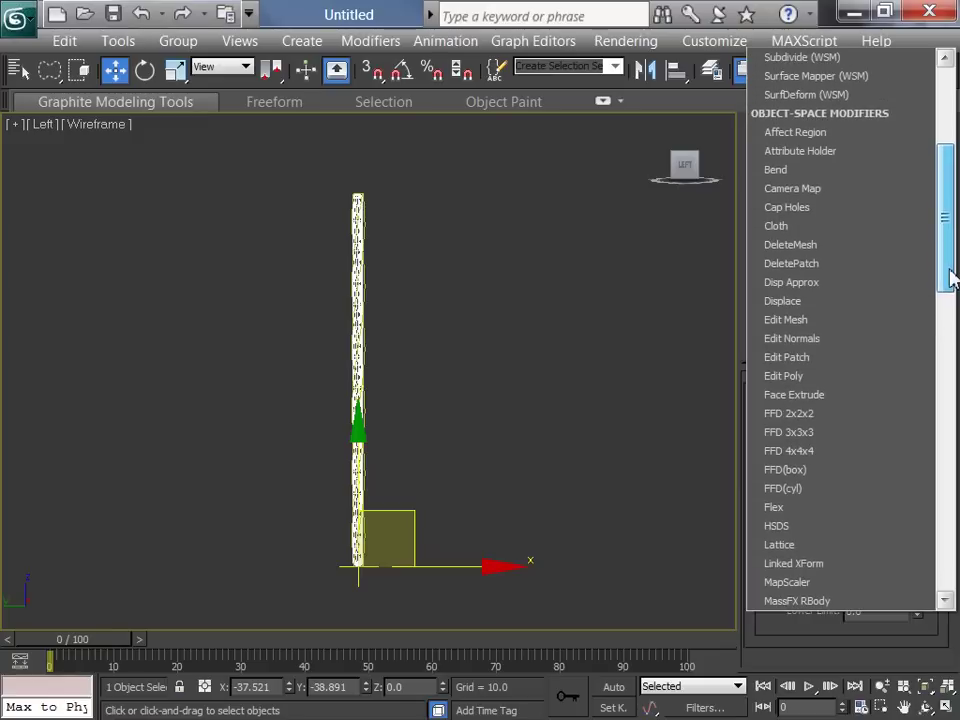
left_click(775, 172)
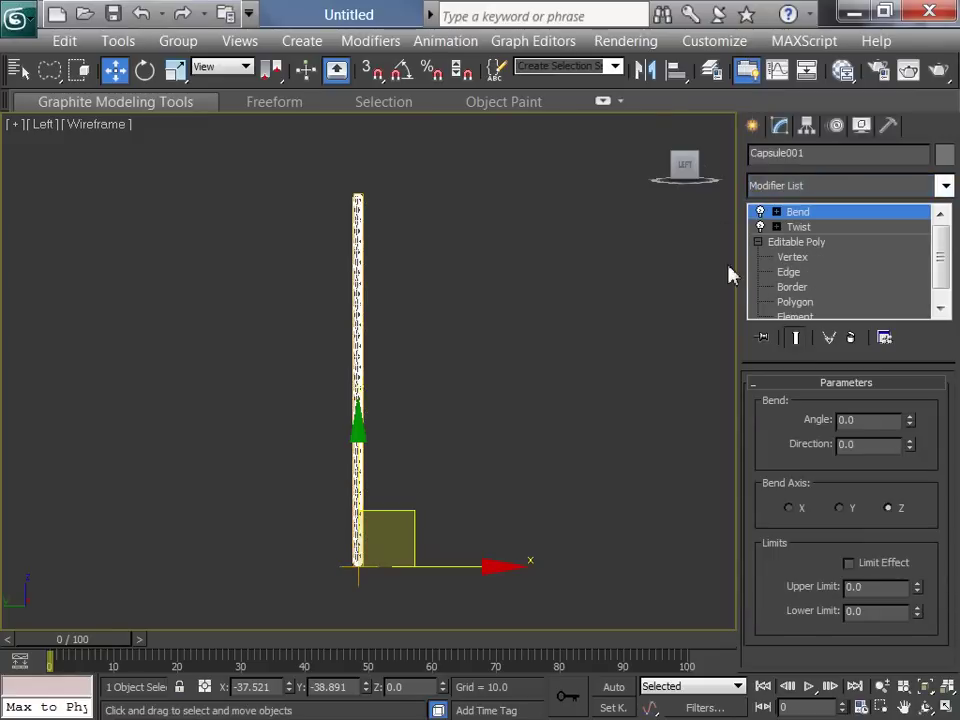
Bend the capsule 80.5 with direction 90, then move the Bend gizmo up along Y
left_click(777, 212)
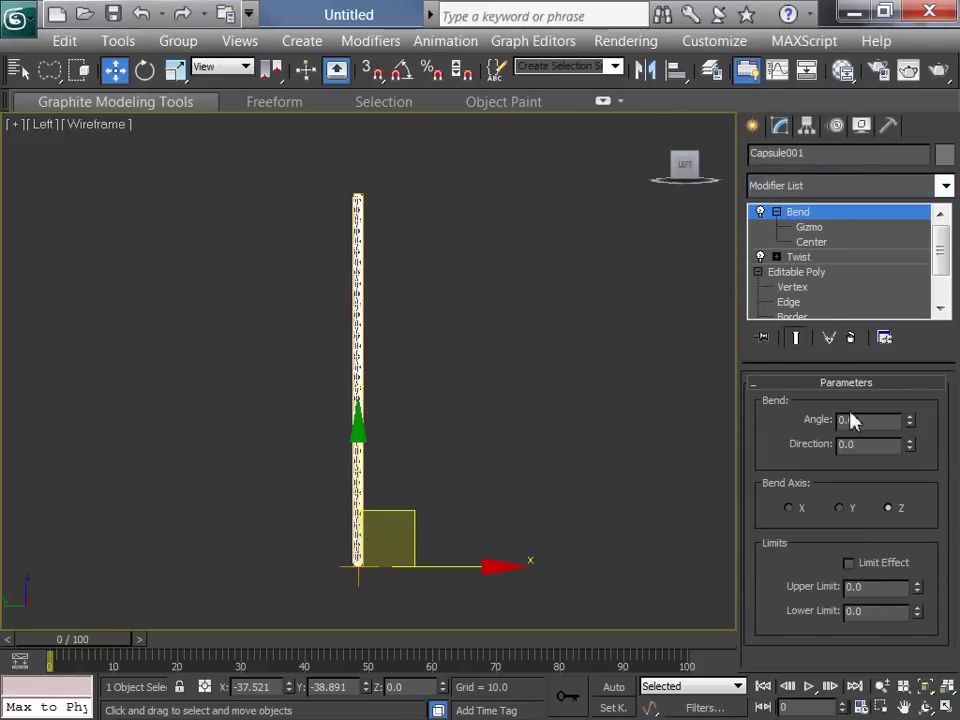
left_click_drag(912, 423, 890, 443)
type("90")
key("Return")
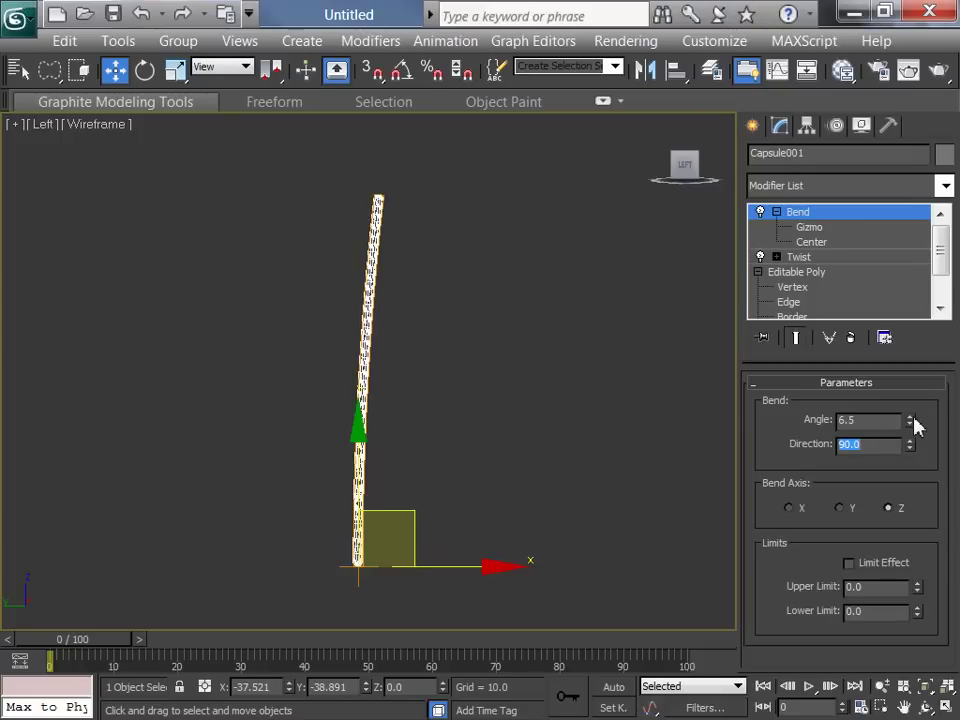
left_click_drag(916, 426, 905, 272)
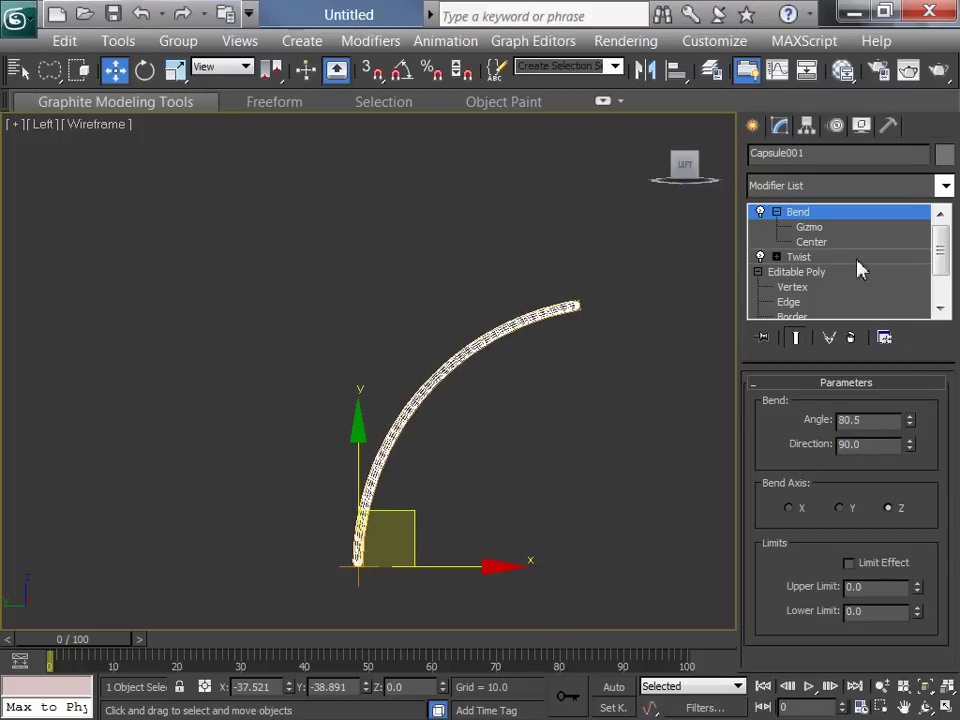
left_click(808, 228)
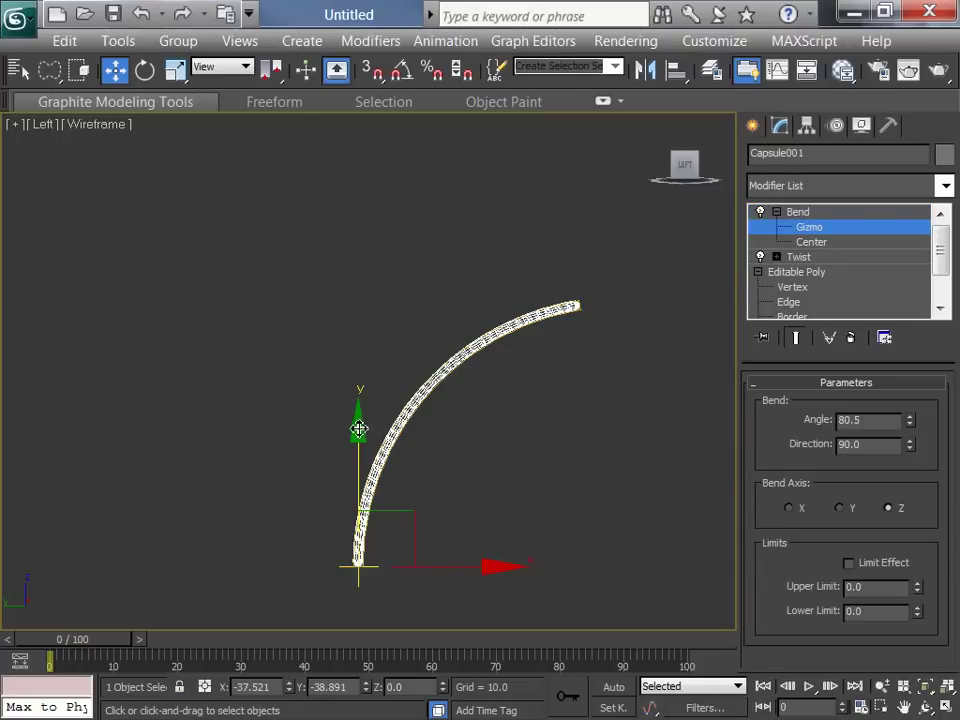
left_click_drag(359, 428, 407, 206)
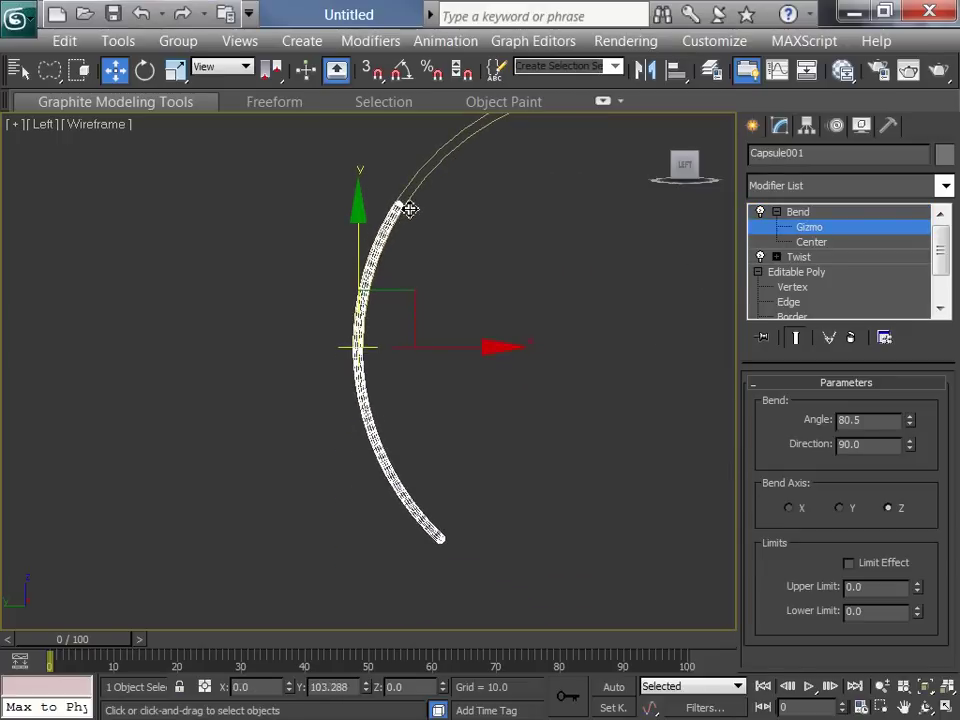
Enable Limit Effect and raise the Bend upper limit to 107.088
left_click(849, 563)
left_click_drag(919, 591, 919, 568)
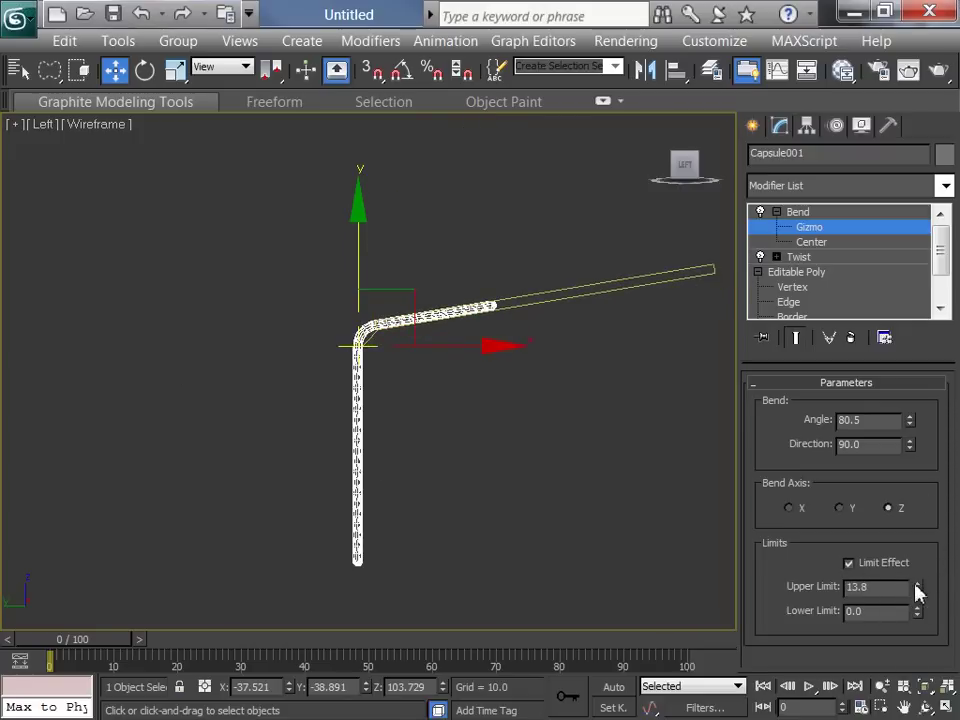
left_click_drag(919, 591, 712, 662)
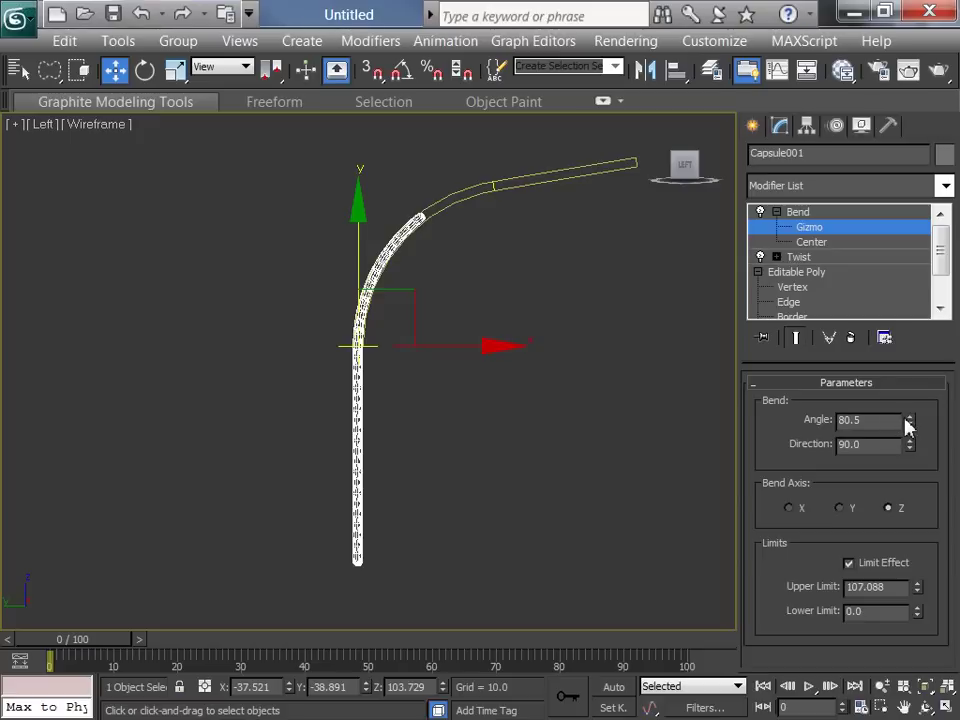
Set the Bend angle to 411 and nudge the gizmo to shape the cane hook
left_click_drag(908, 425, 945, 562)
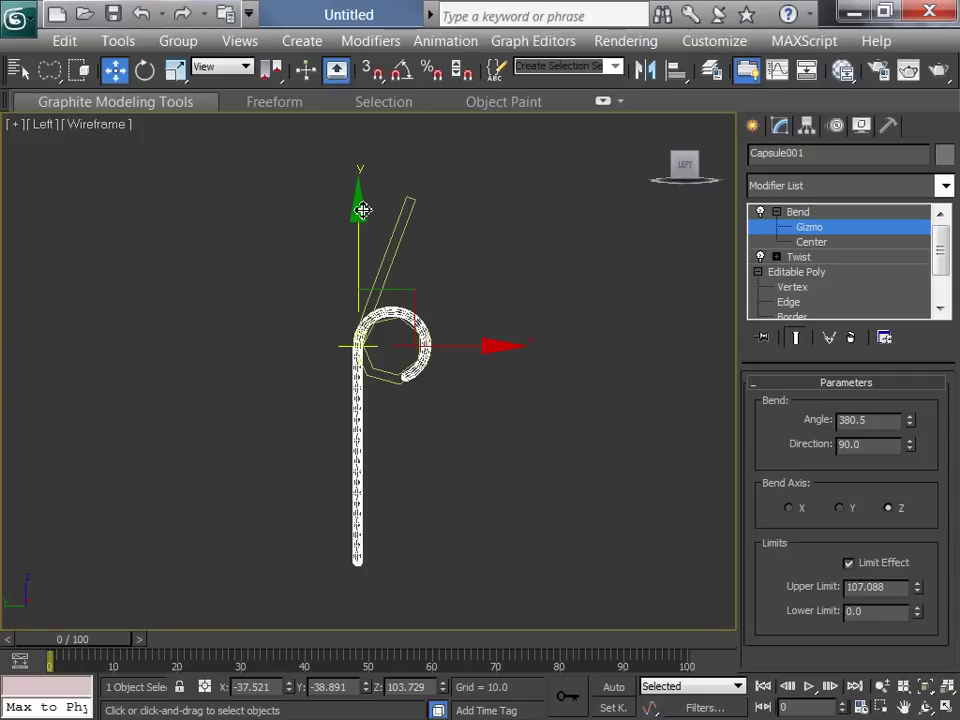
left_click_drag(363, 210, 377, 188)
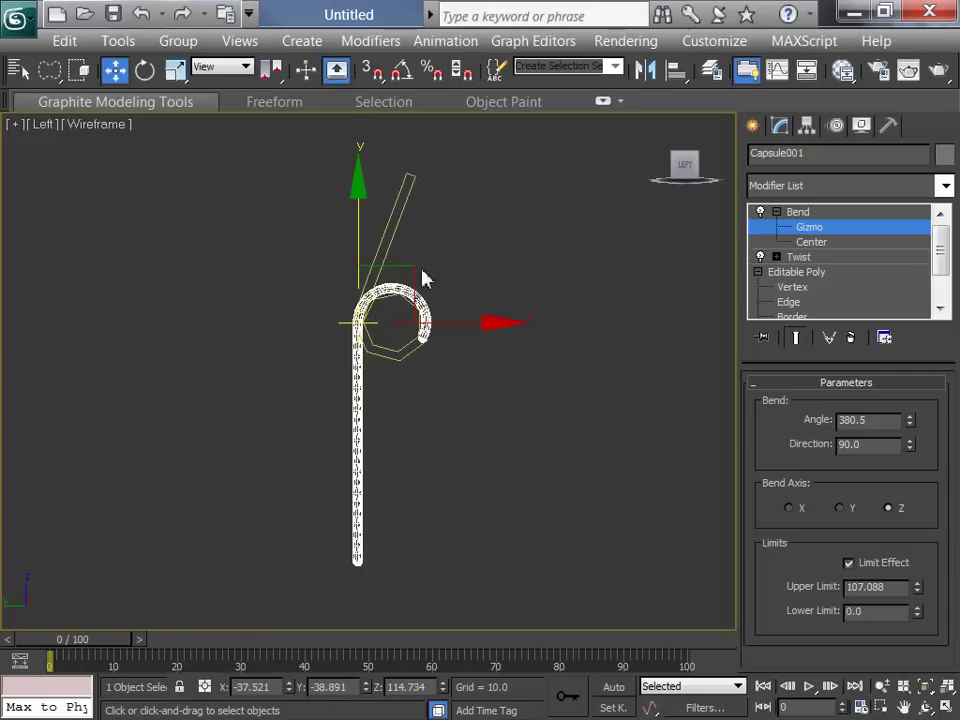
left_click_drag(912, 426, 913, 388)
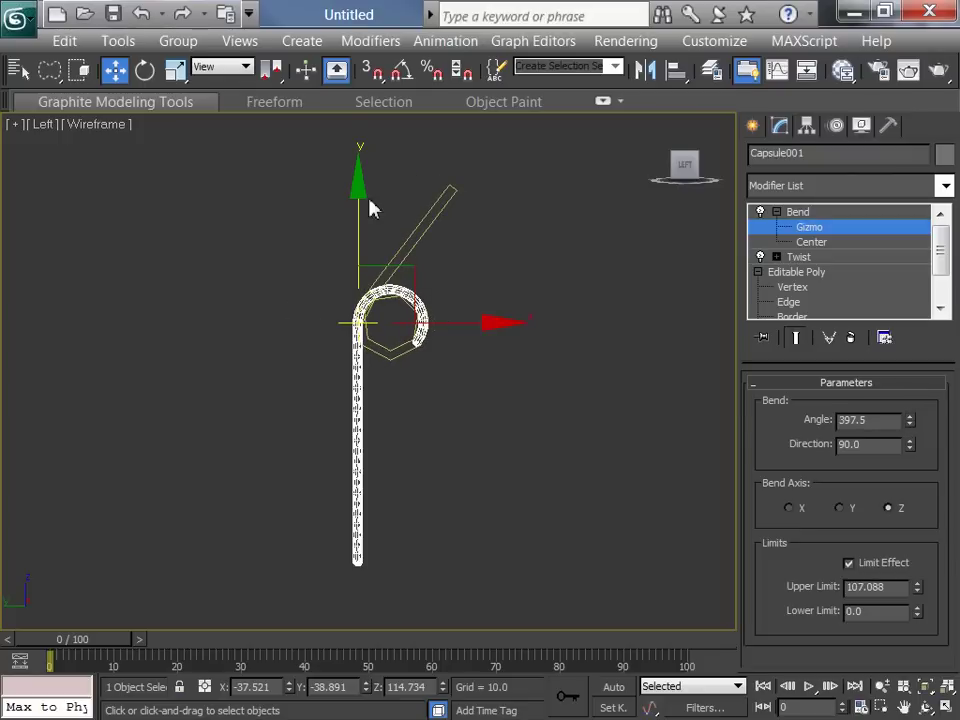
left_click_drag(360, 183, 356, 197)
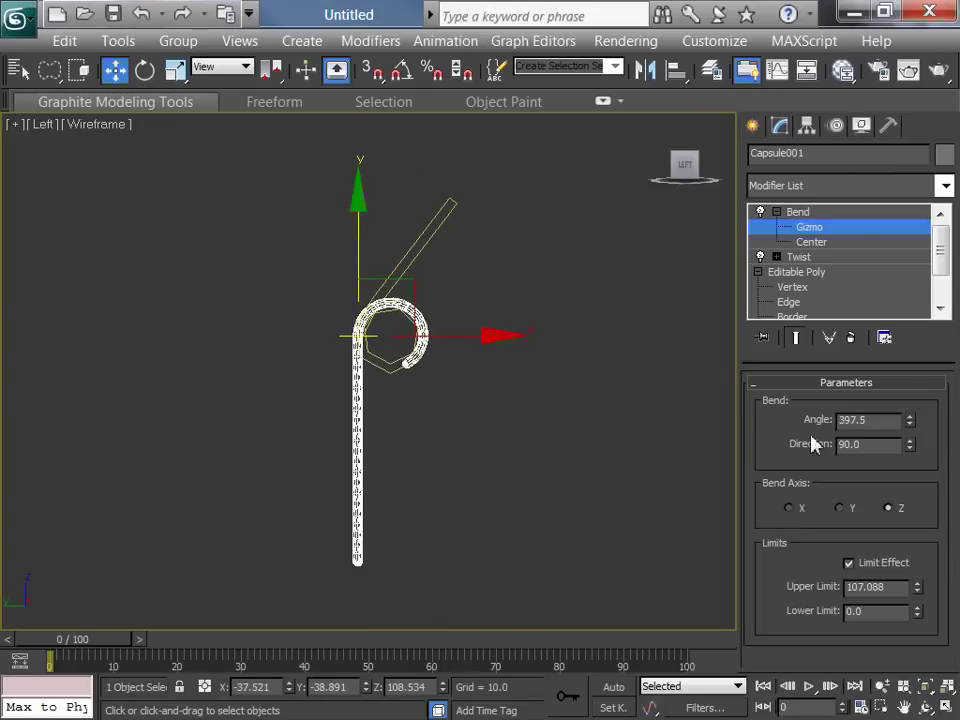
left_click_drag(912, 420, 915, 392)
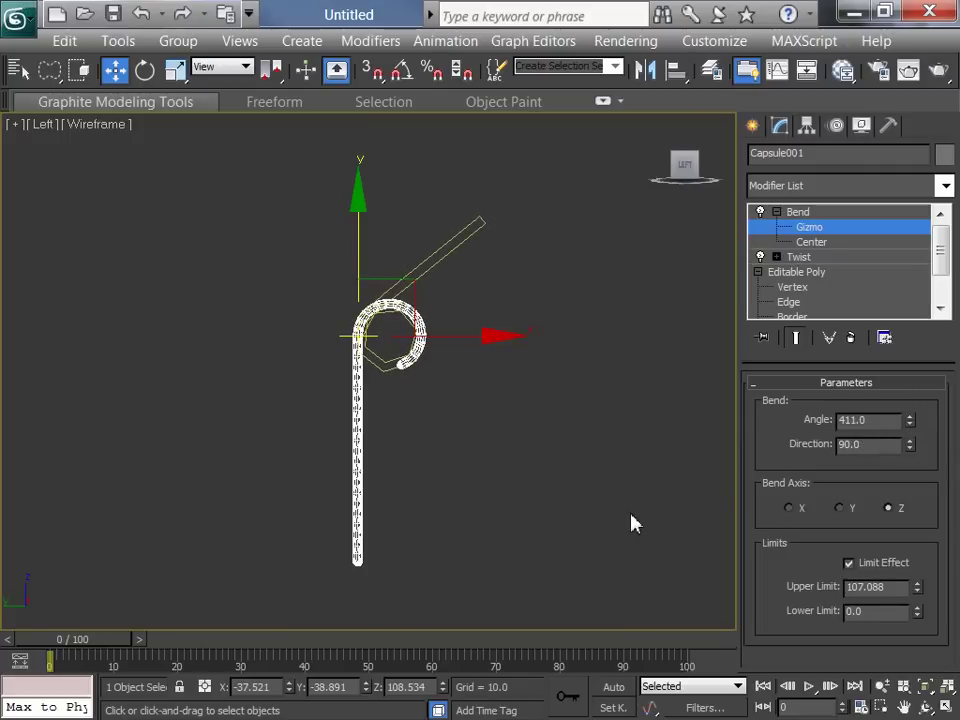
left_click(896, 213)
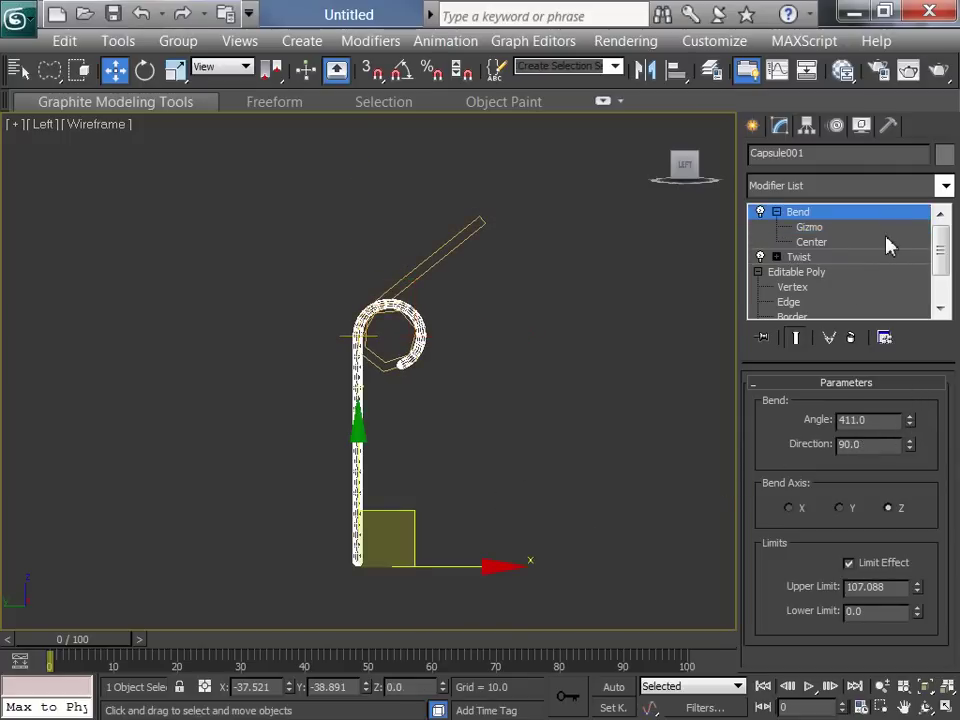
Deselect the cane, maximize Perspective without edged faces, and orbit/zoom onto the hook
left_click(530, 335)
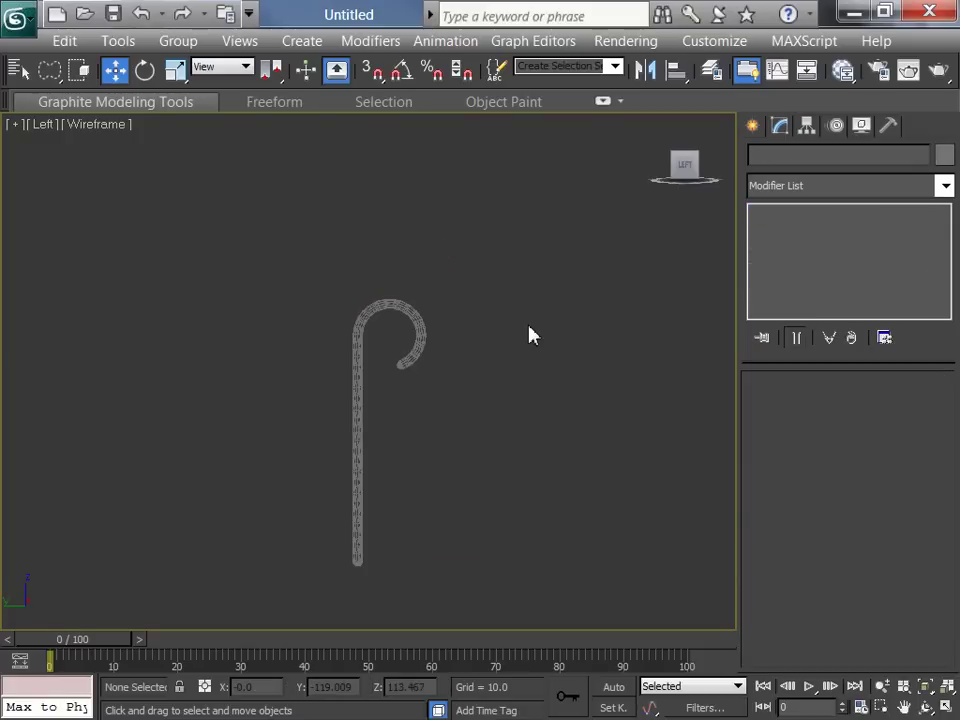
left_click(946, 707)
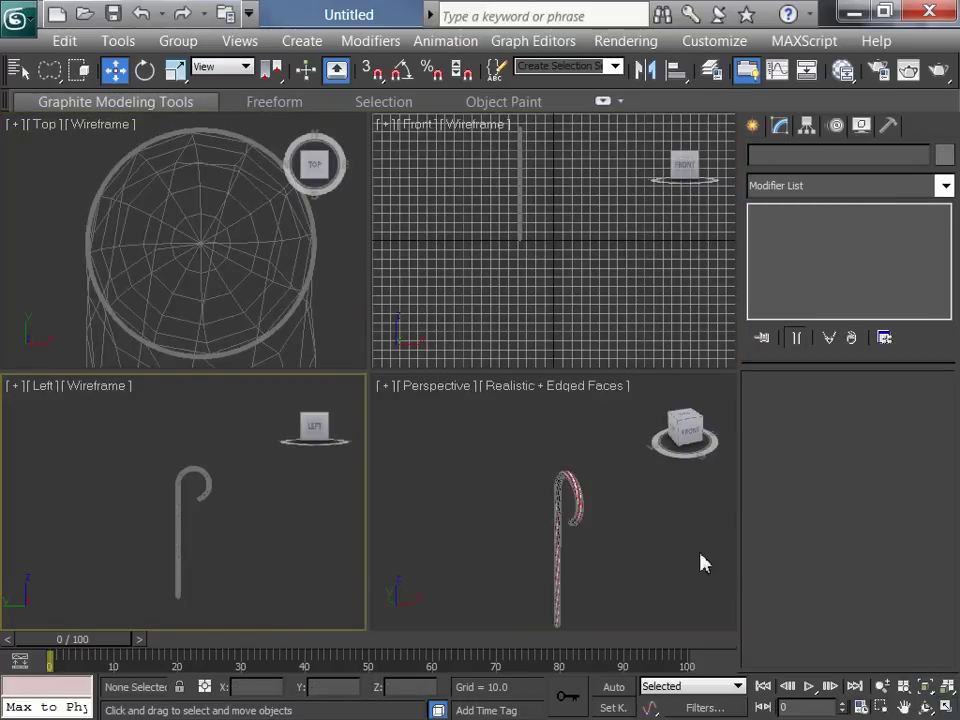
left_click(668, 550)
left_click(946, 707)
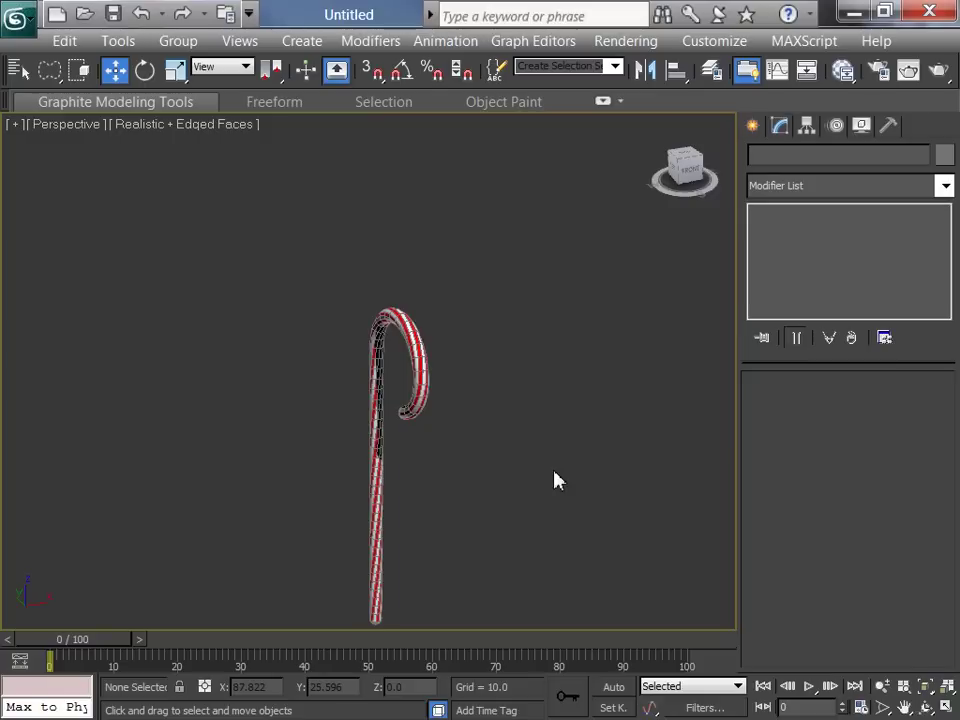
key("F4")
middle_click_drag(459, 493, 474, 446, "alt")
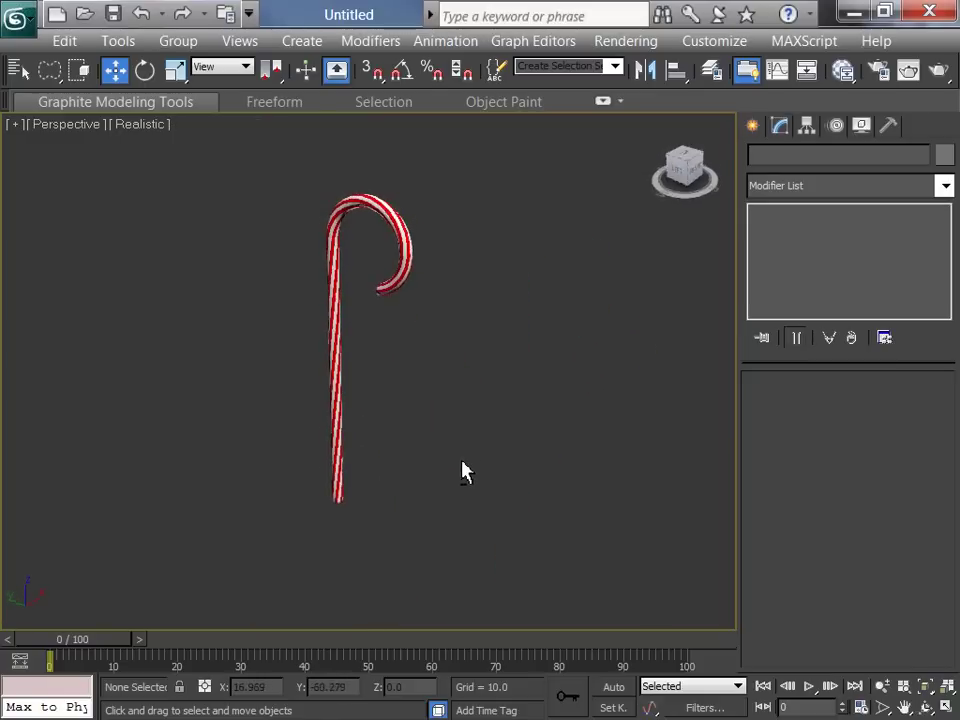
middle_click_drag(437, 401, 460, 448, "alt")
scroll(450, 429, "up", 3)
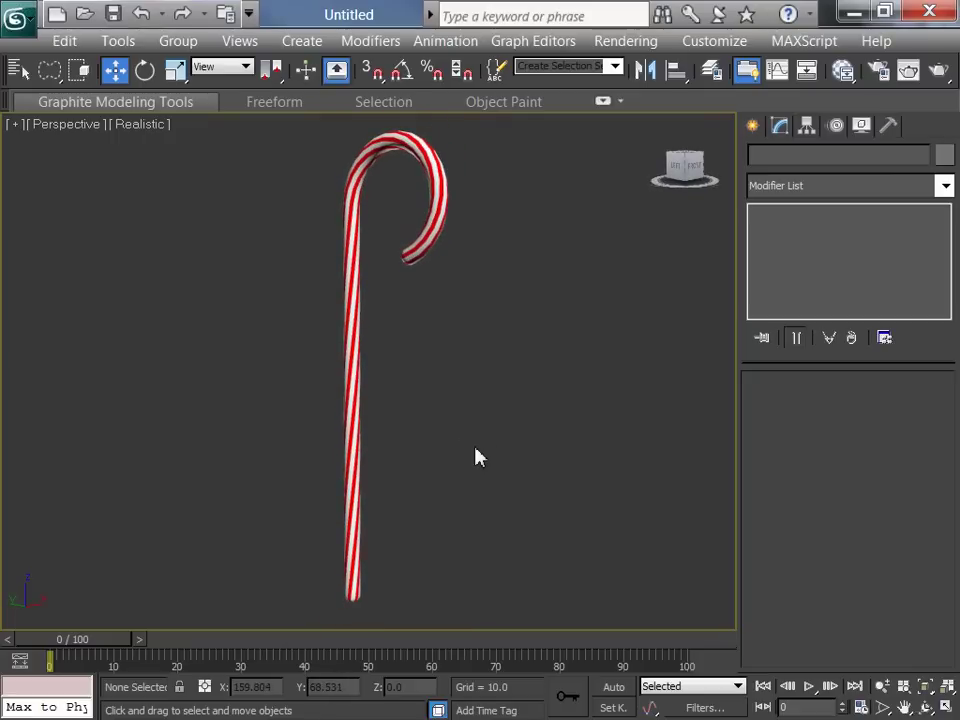
Test-render the cane, then set white Material #37's Specular Level to 92 in the Slate editor
key("shift+q")
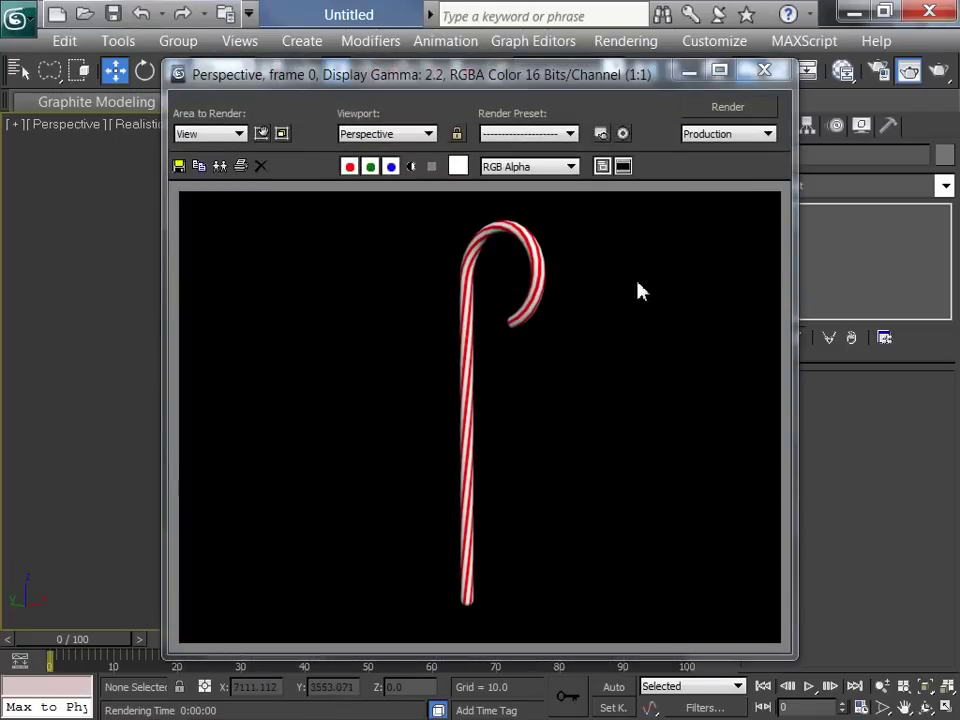
left_click(783, 77)
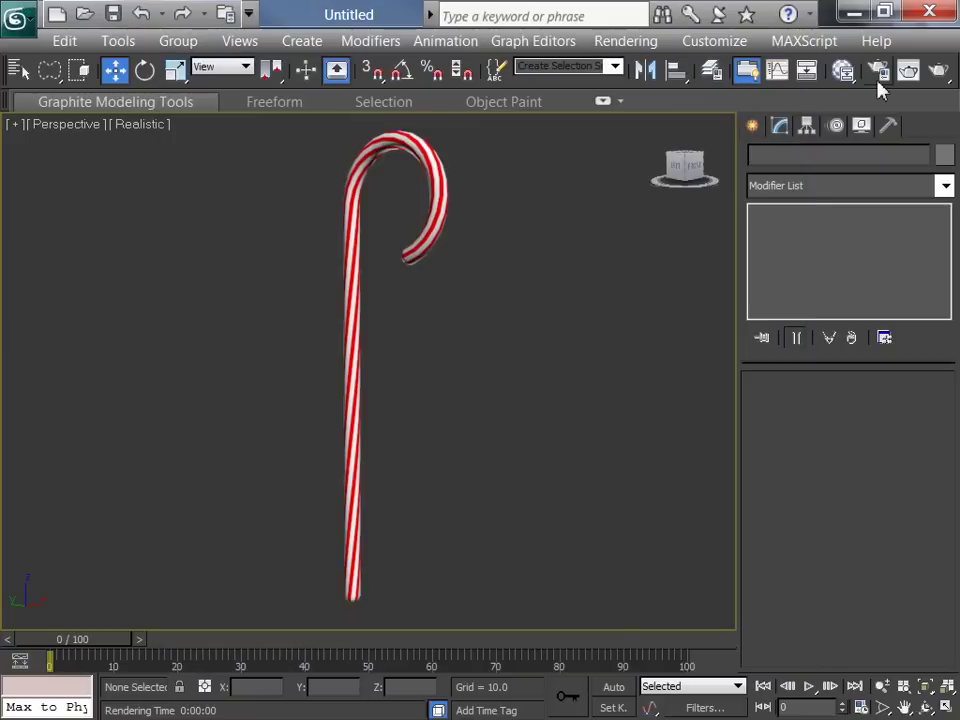
left_click(843, 72)
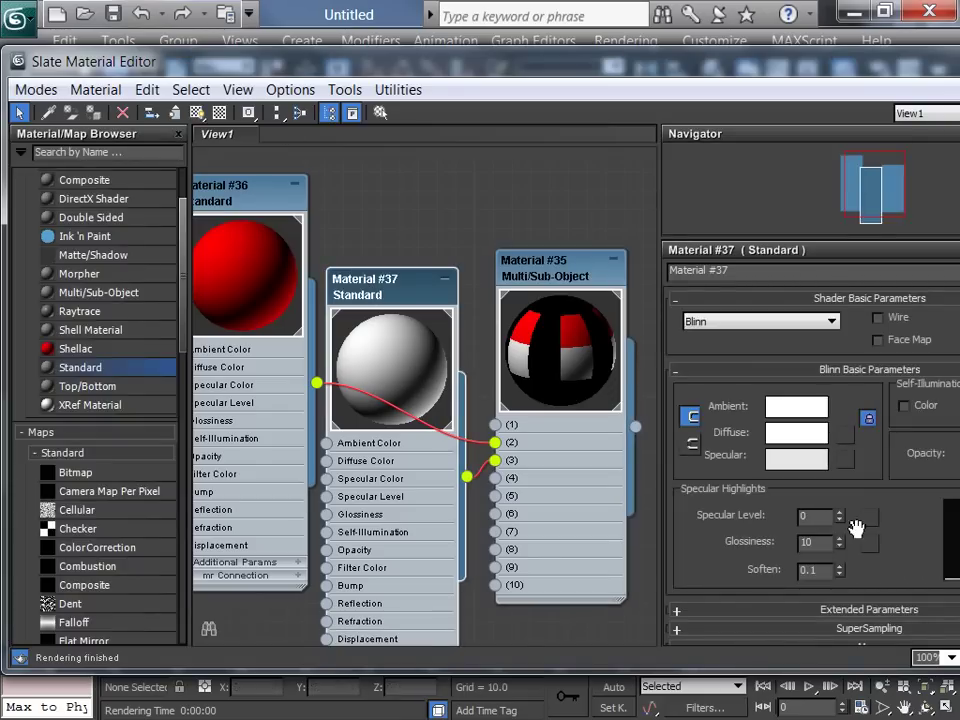
left_click_drag(841, 517, 846, 444)
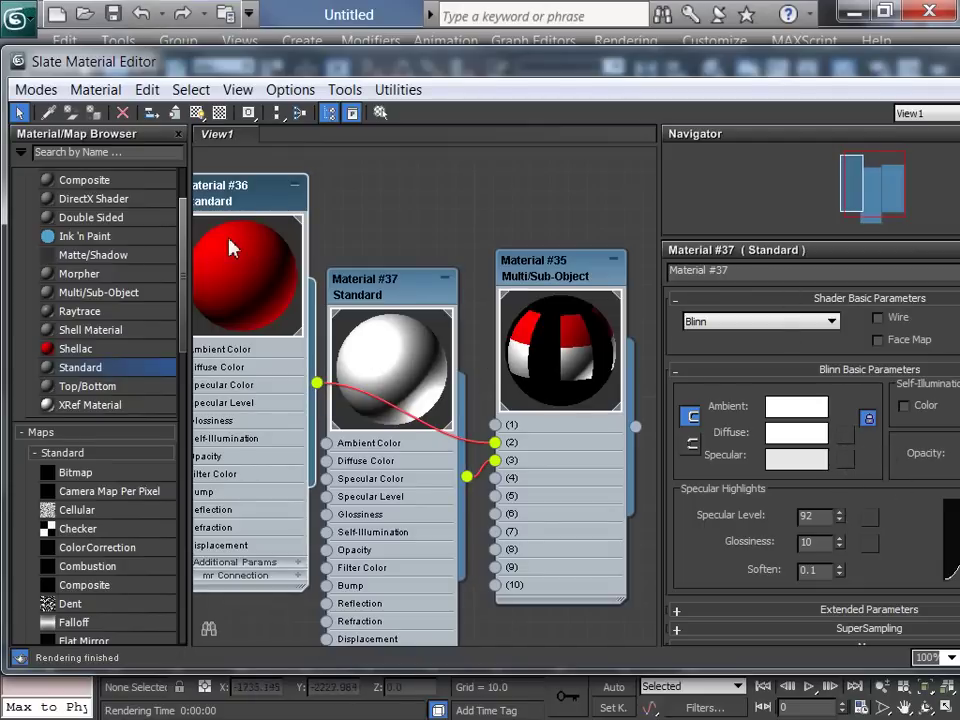
Set red Material #36's Specular Level to 103
left_click(253, 192)
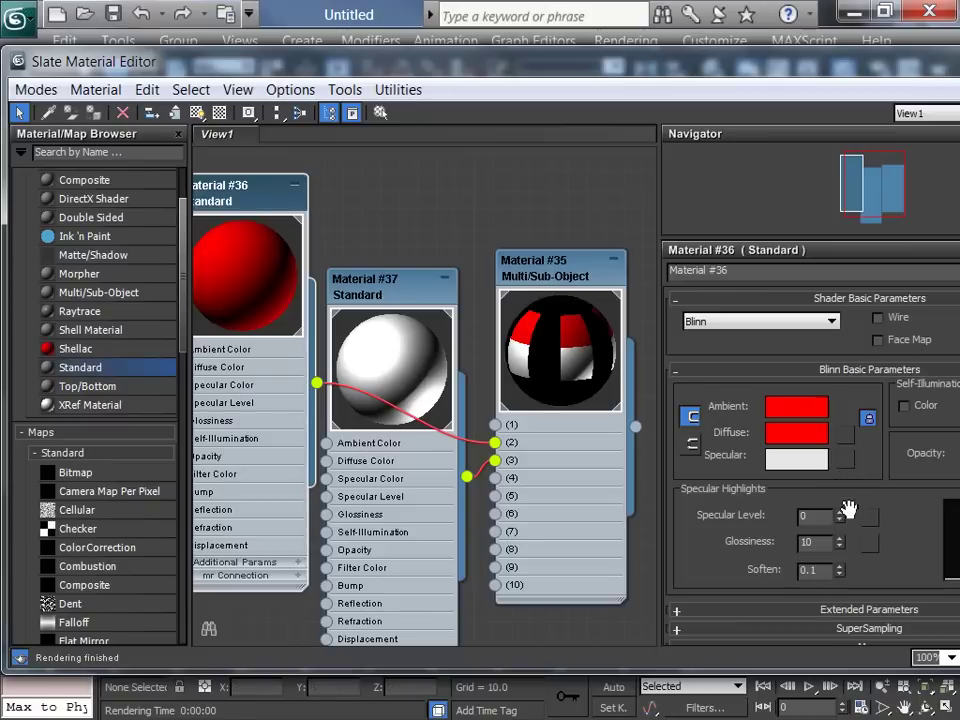
left_click_drag(843, 517, 849, 417)
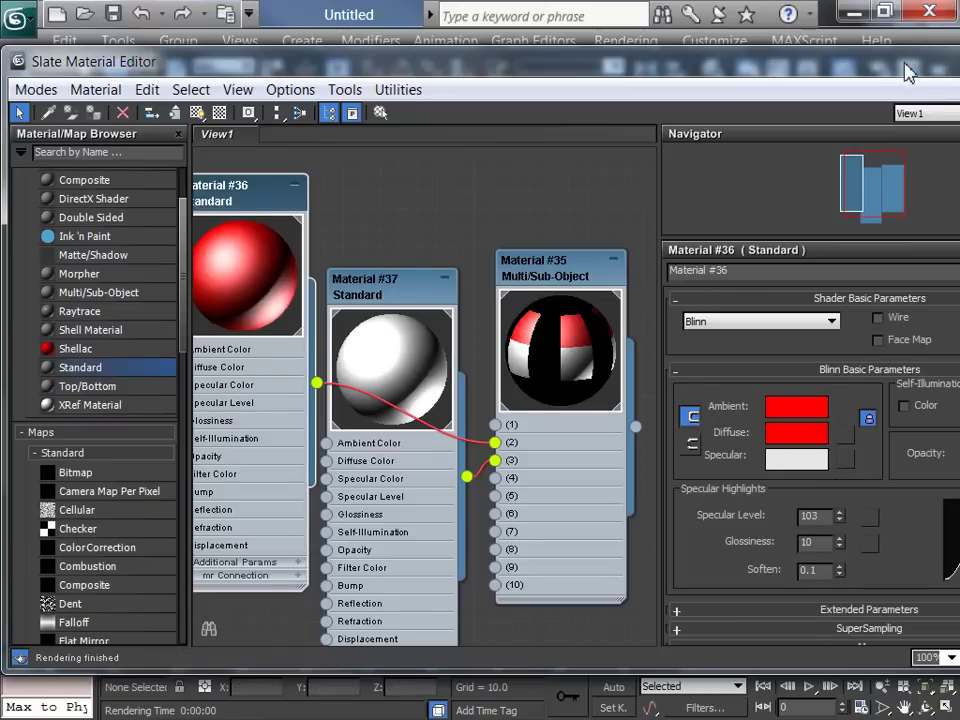
left_click_drag(906, 72, 683, 74)
Close the Slate Material Editor and render the glossy candy cane, then close the render
left_click(831, 62)
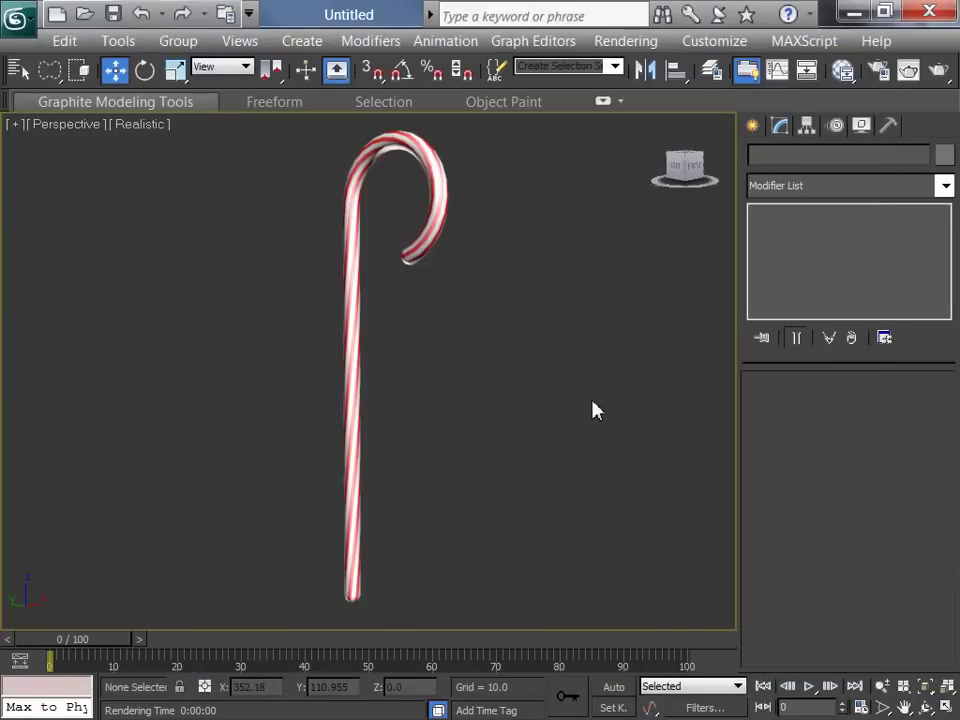
key("shift+q")
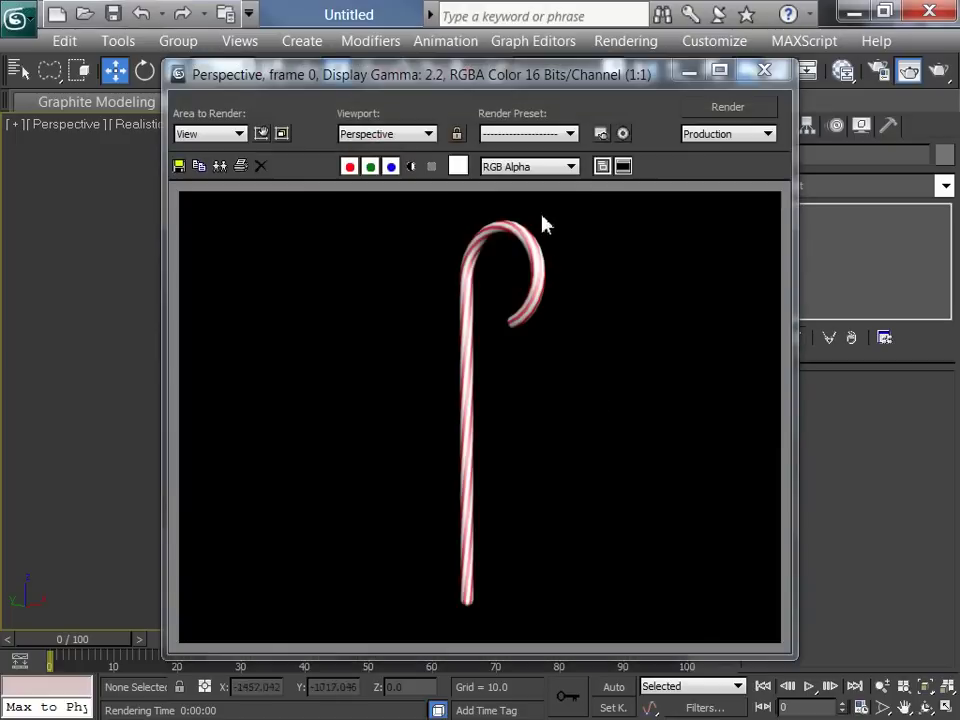
left_click(764, 70)
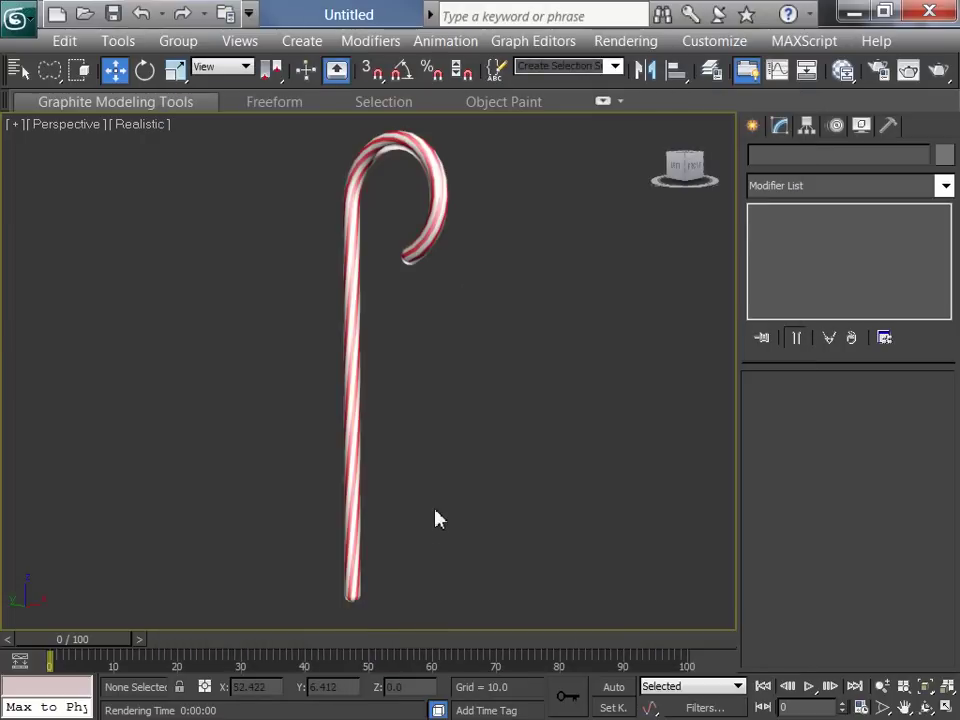